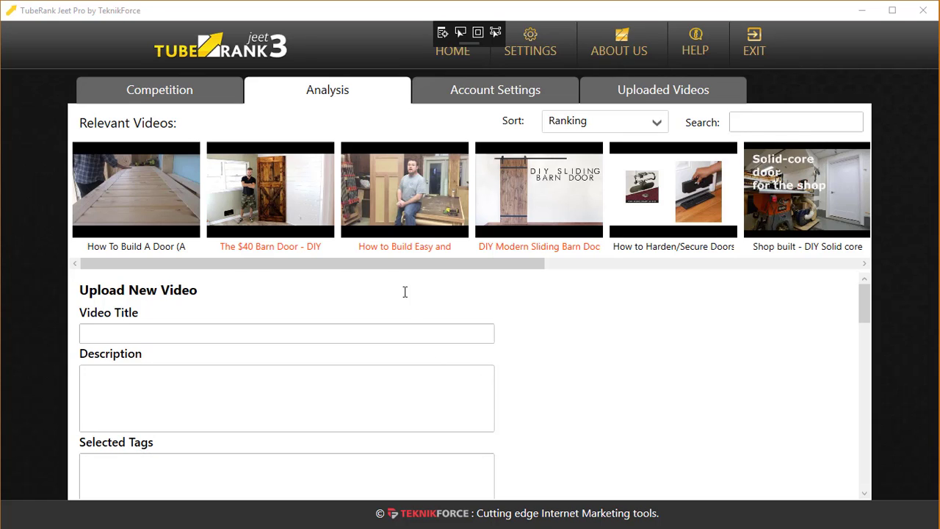
- Preview the first competitor video, then slide the Relevant Videos strip right to reveal later videos
click(184, 248)
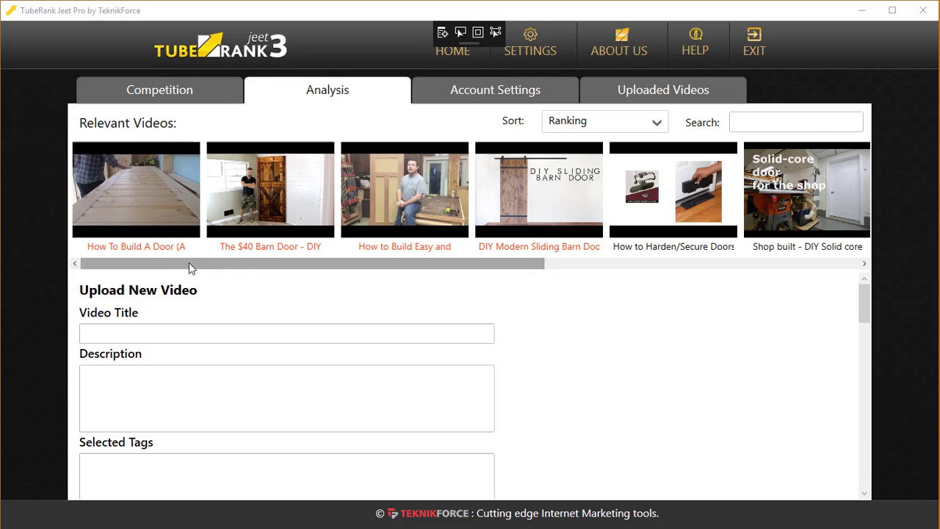
drag(189, 263, 310, 271)
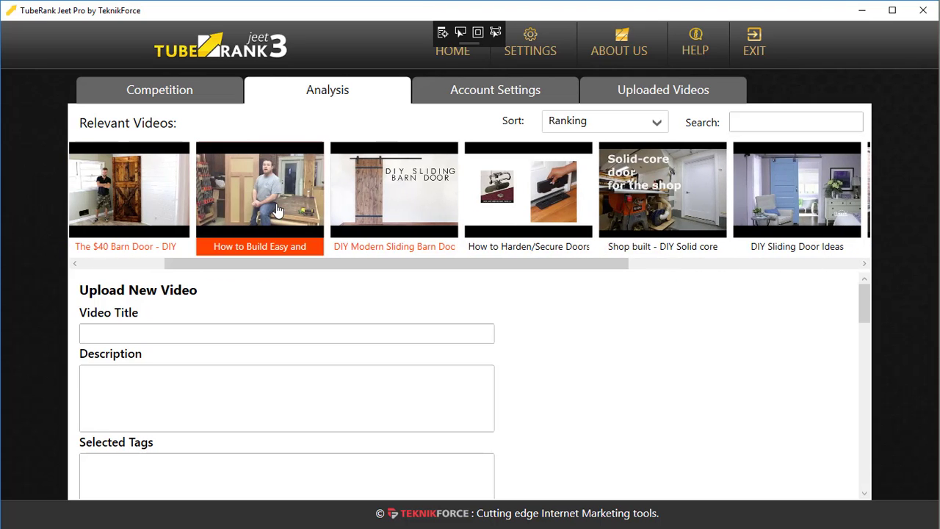
- Preview the 'How to Build Easy and Economical Custom Interior Doors ep4' video's details
click(277, 211)
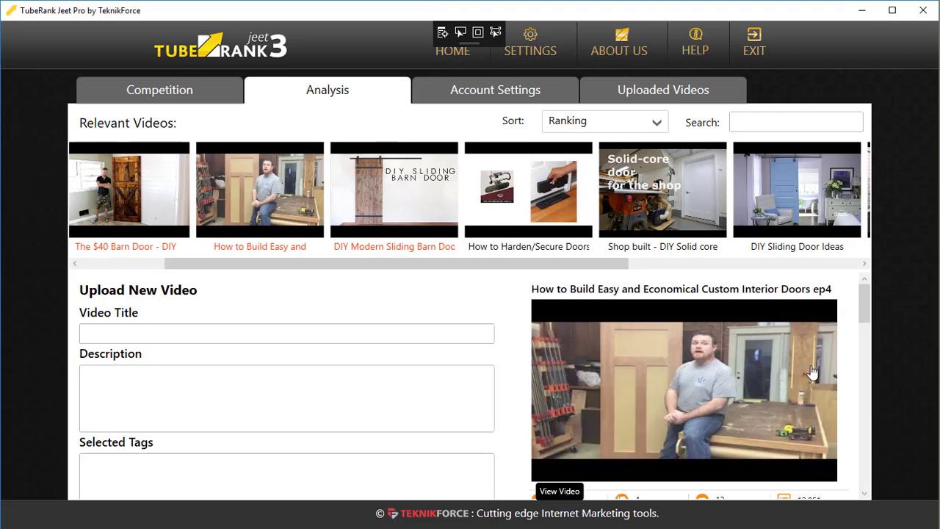
scroll(771, 349, down, 2)
scroll(687, 364, up, 1)
scroll(661, 366, down, 1)
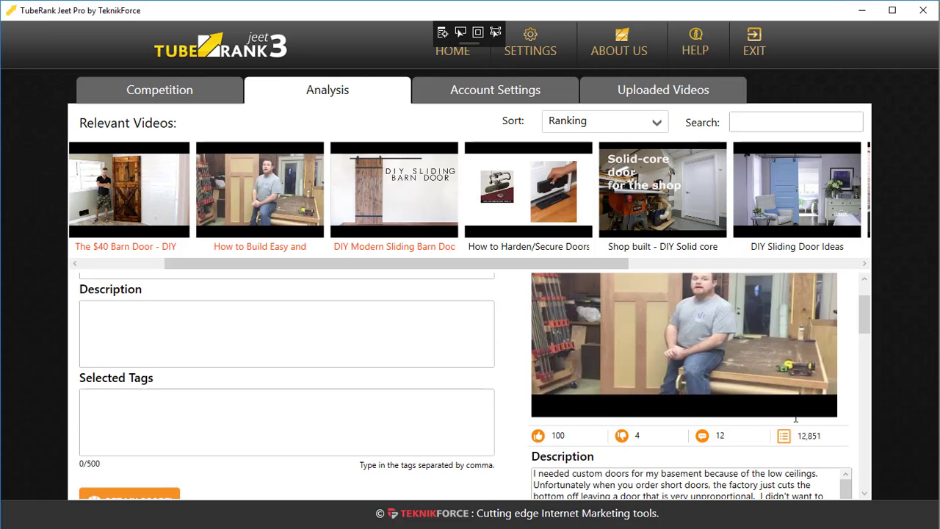
scroll(629, 390, down, 3)
- Select its first description paragraph, then scroll down to the Suggested Tags list
triple_click(563, 421)
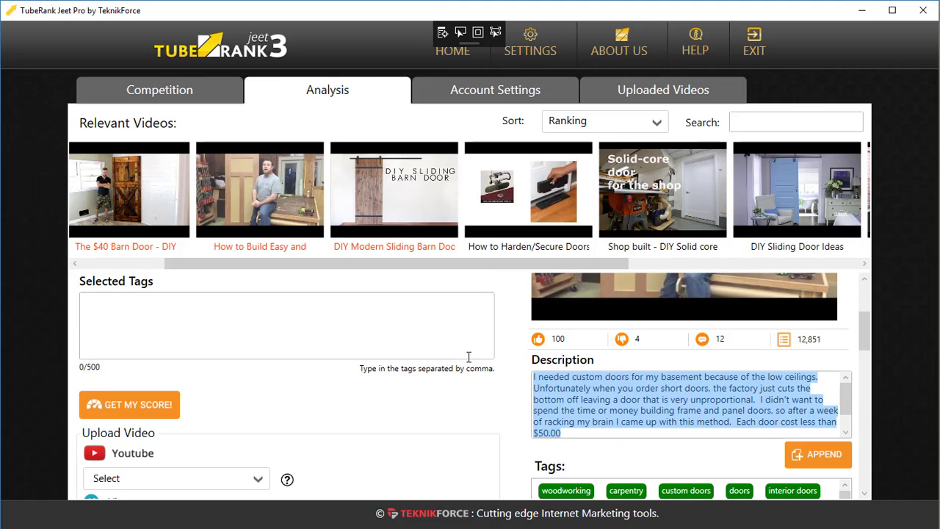
drag(582, 401, 488, 345)
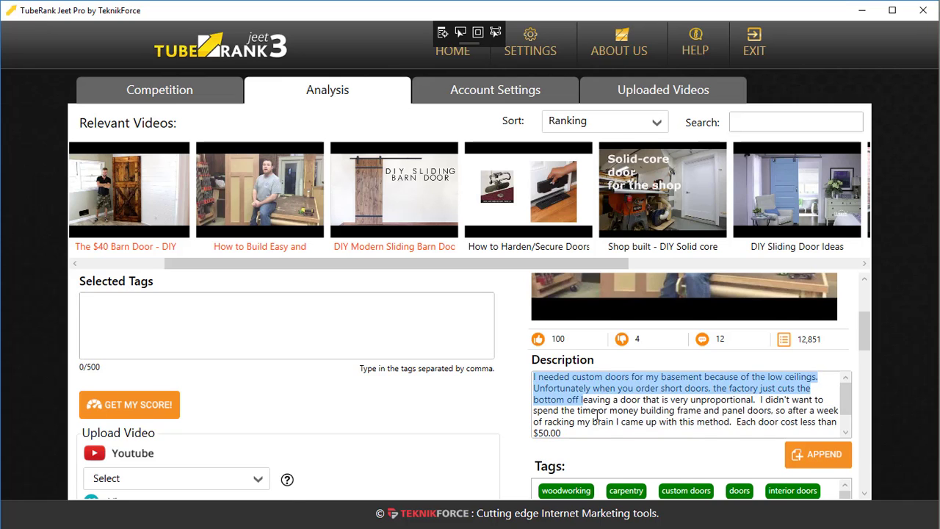
scroll(598, 419, down, 5)
scroll(610, 445, down, 5)
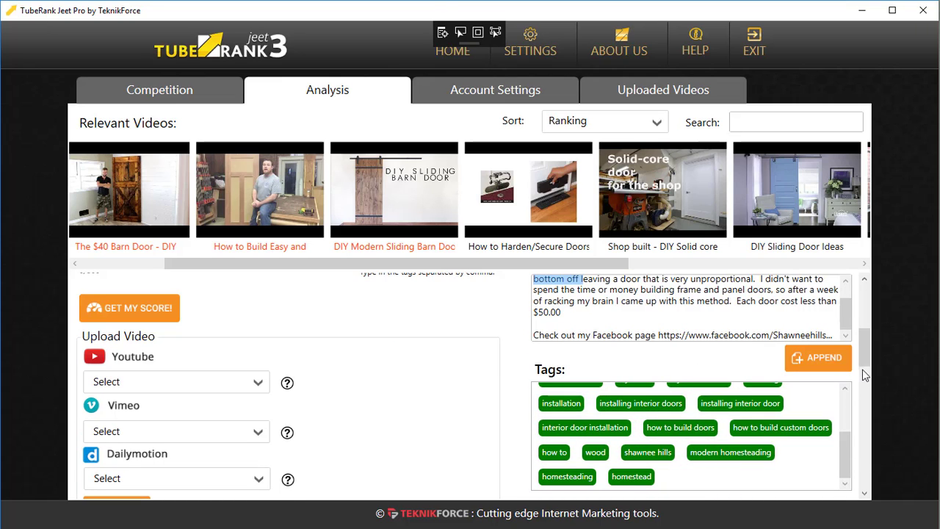
drag(865, 364, 870, 400)
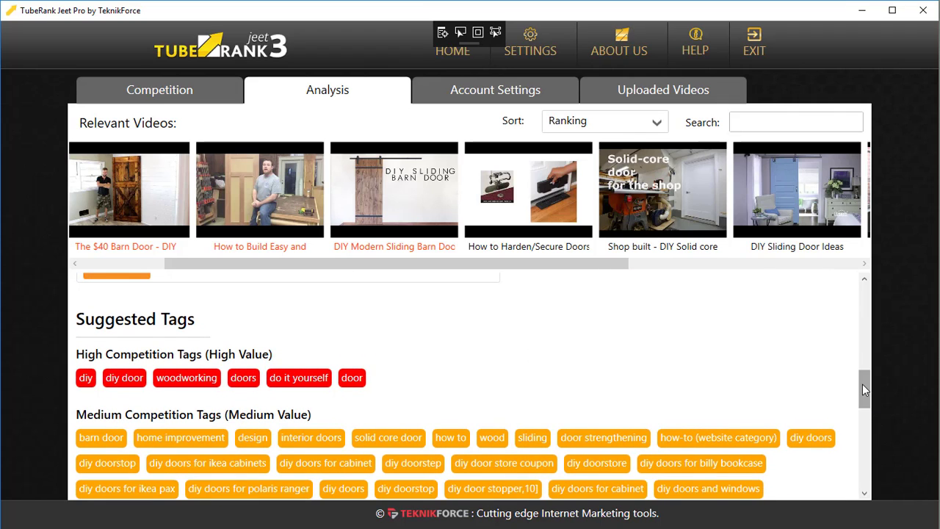
scroll(862, 384, down, 1)
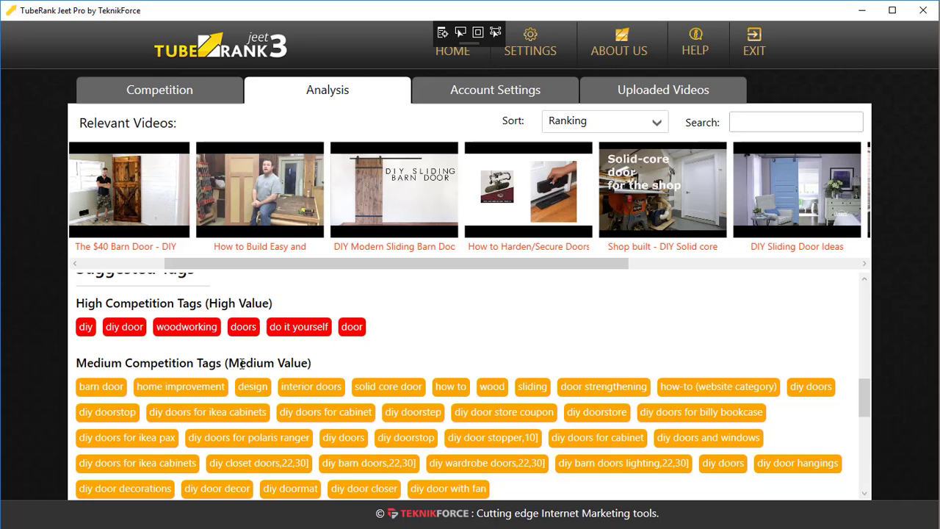
mouse_move(868, 394)
mouse_down()
mouse_move(869, 431)
mouse_move(866, 383)
mouse_move(867, 391)
mouse_up()
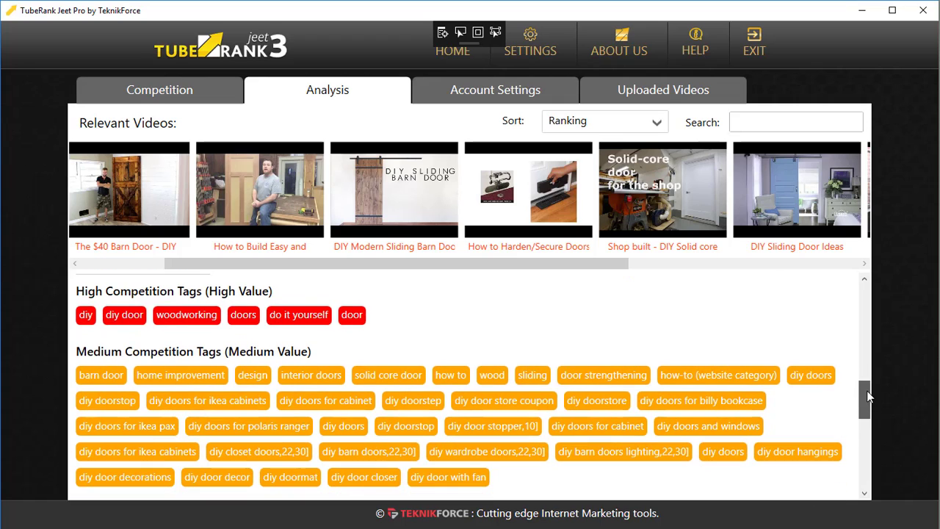
- Remove the woodworking, diy door and do it yourself high-competition tags
click(169, 316)
click(139, 317)
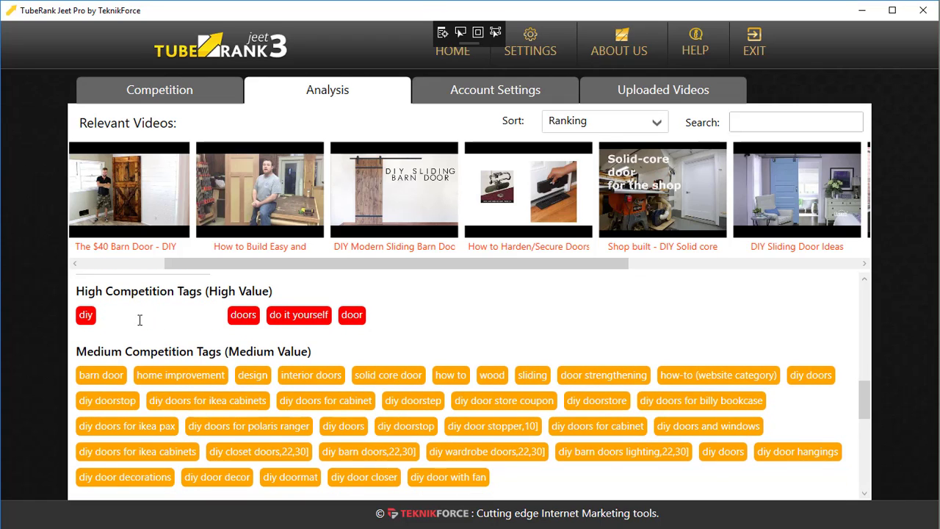
click(315, 317)
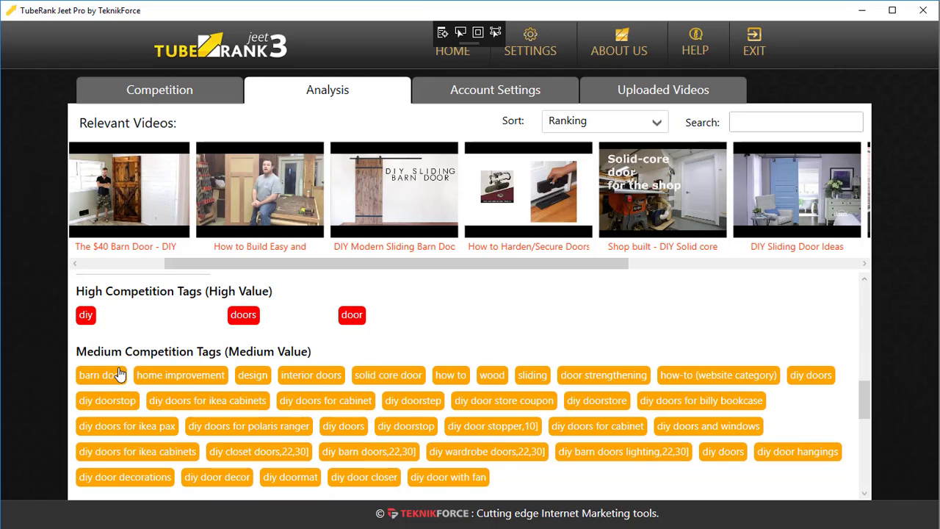
- Remove the home improvement, solid core door, diy doorstep, diy doorstop and diy doors tags
click(185, 382)
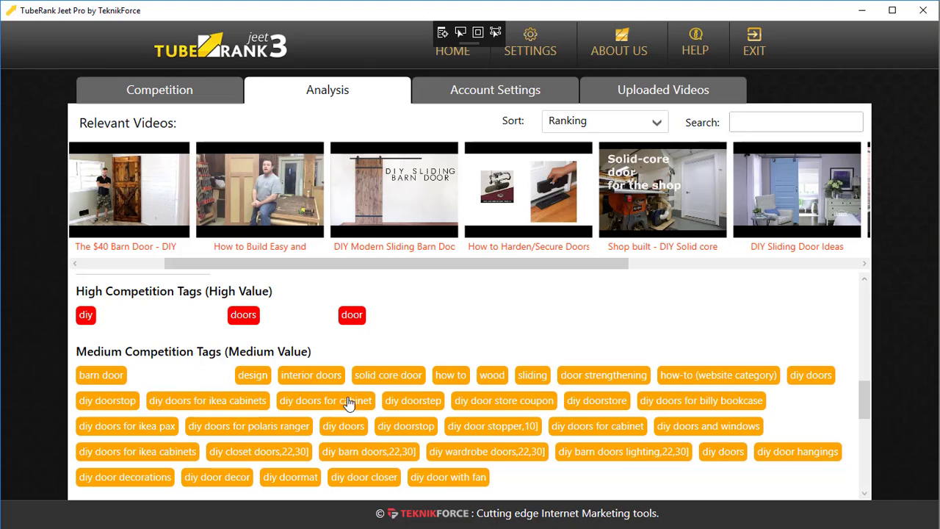
click(379, 381)
click(403, 401)
click(402, 430)
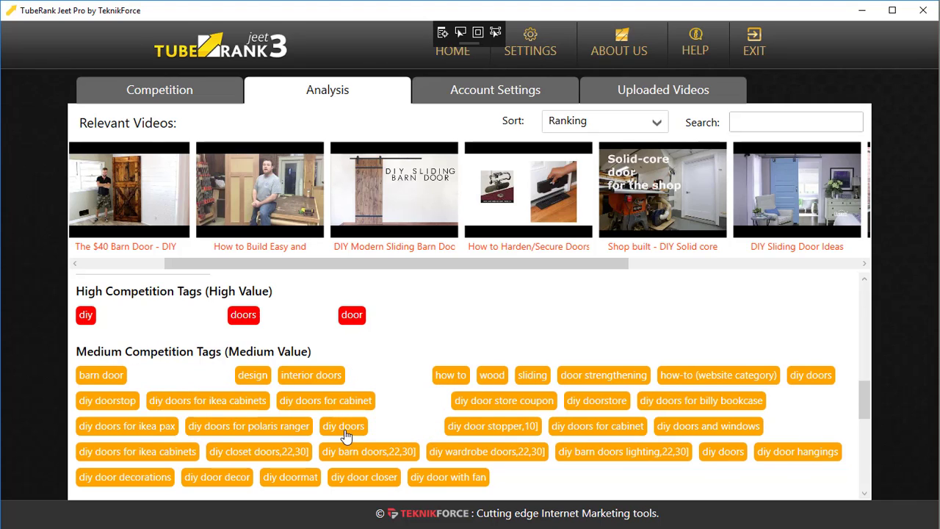
click(343, 431)
scroll(750, 368, down, 3)
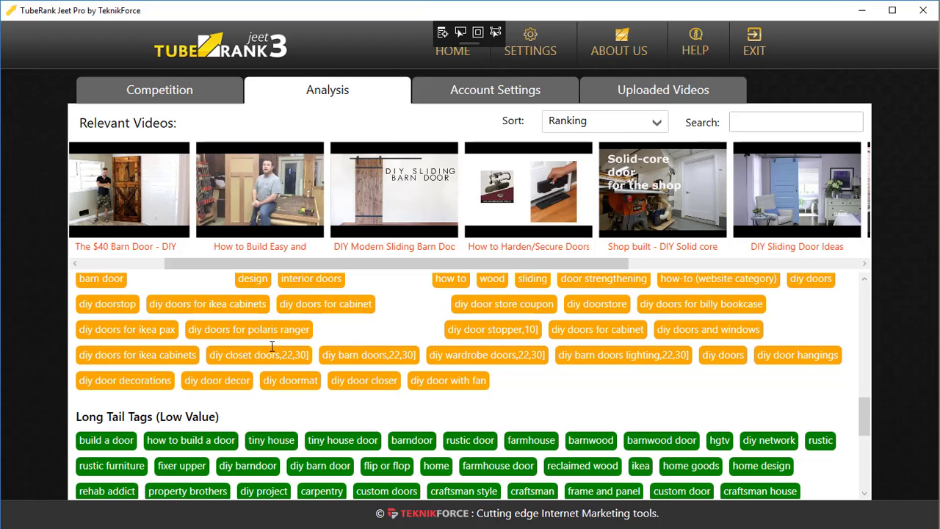
- Remove the diy doors for cabinet, diy door with fan, installation and custom doors tags
click(621, 336)
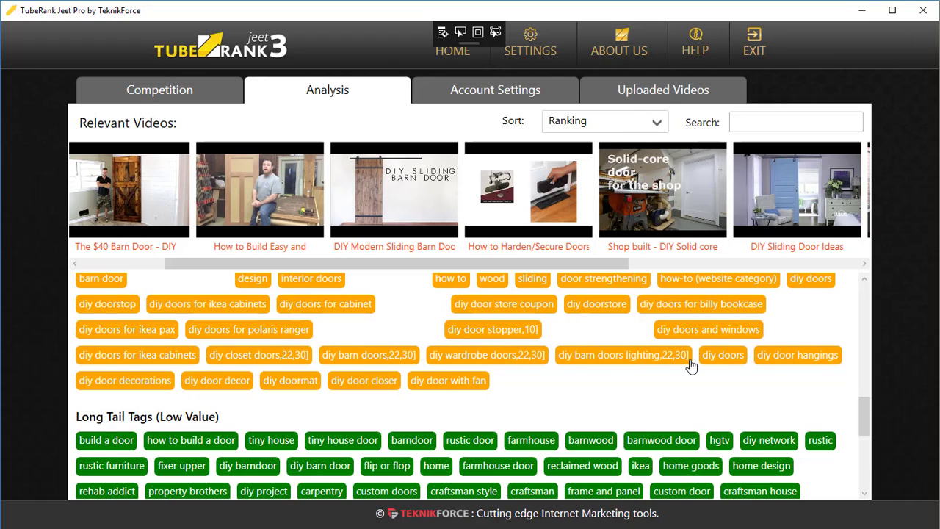
scroll(694, 359, down, 2)
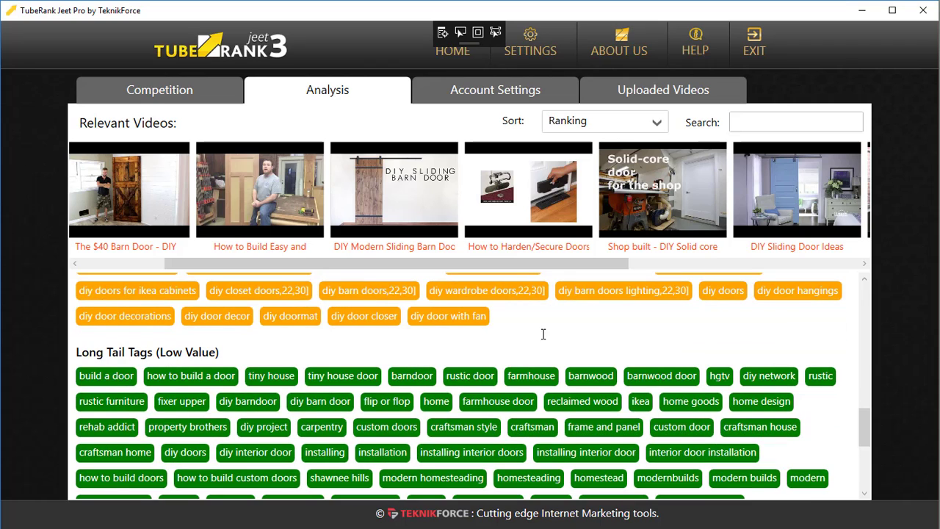
click(448, 318)
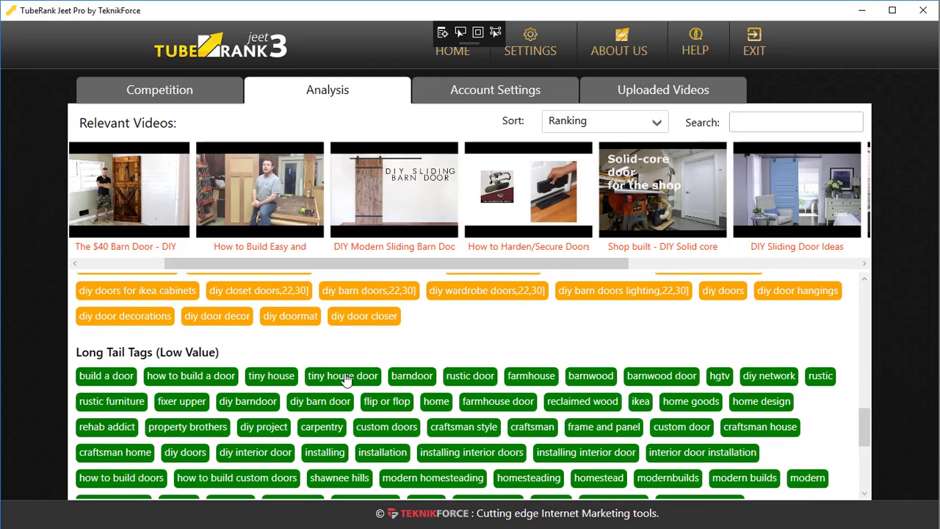
scroll(287, 382, down, 2)
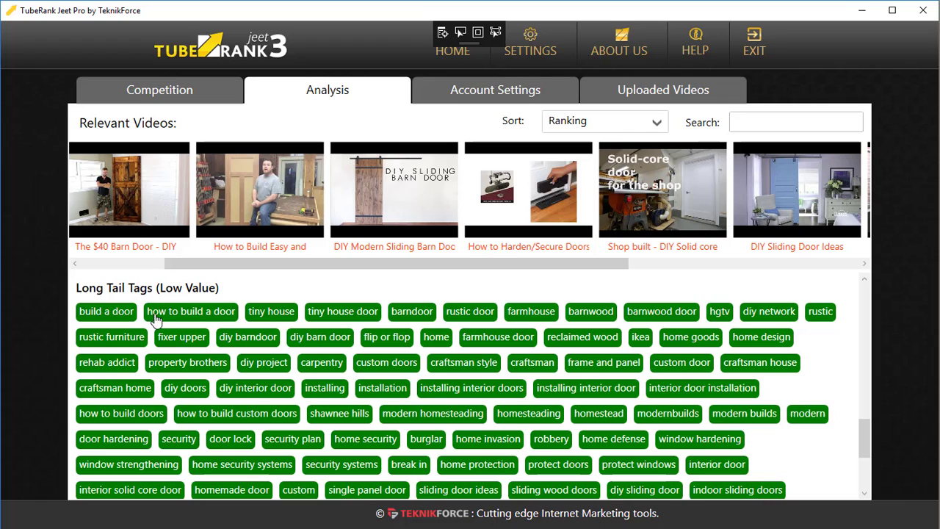
click(381, 389)
click(383, 367)
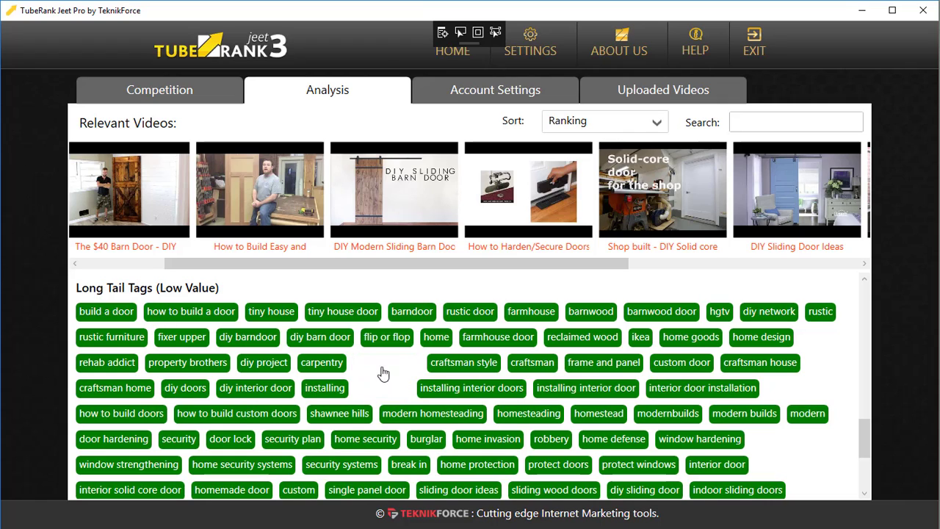
- Remove installing interior doors/door, do it yourself (hobby), how to build a sliding door and hanging sliding doors
click(436, 390)
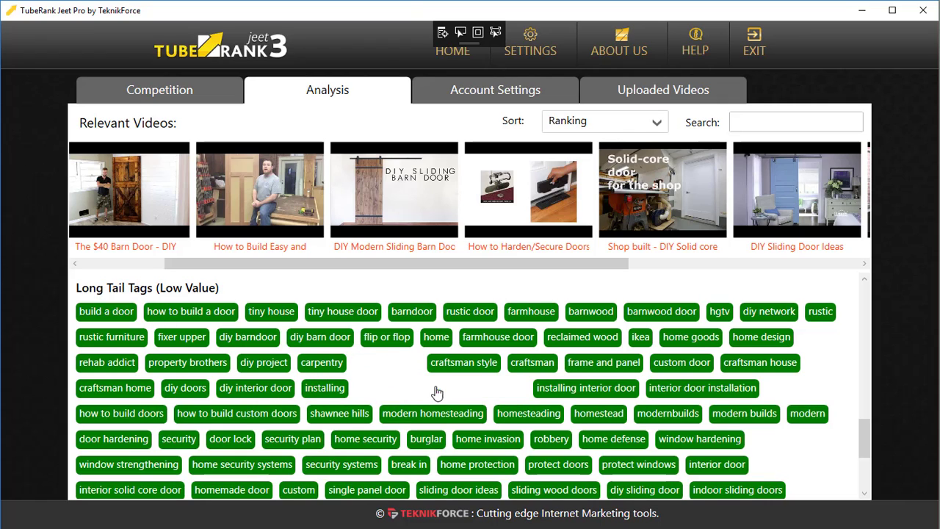
click(554, 390)
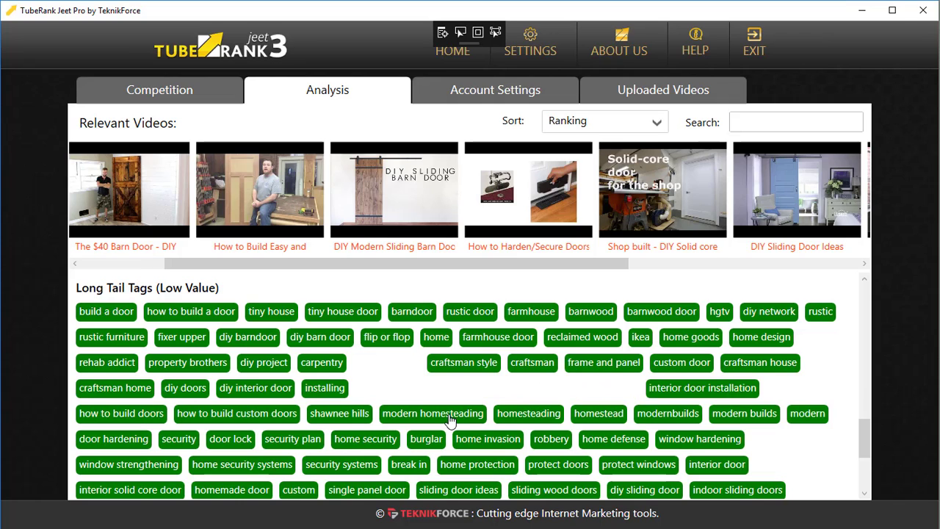
scroll(538, 450, down, 2)
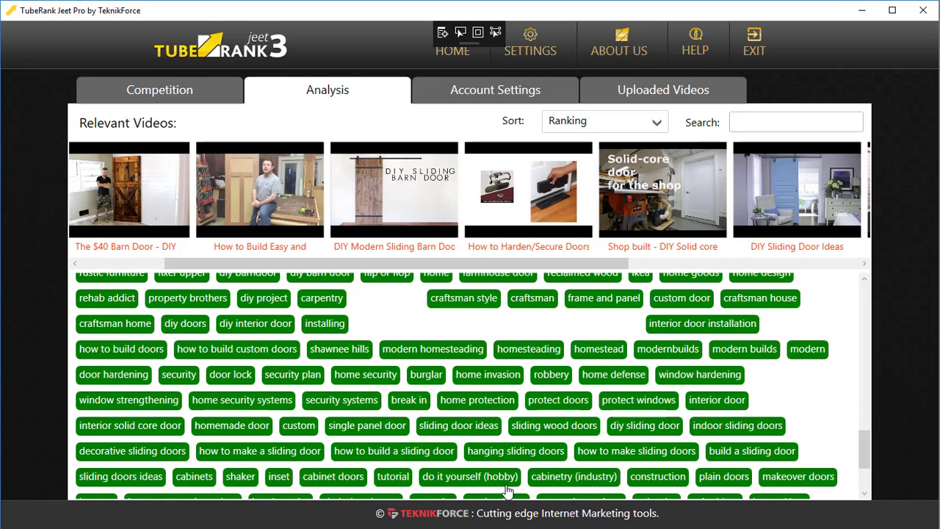
click(496, 477)
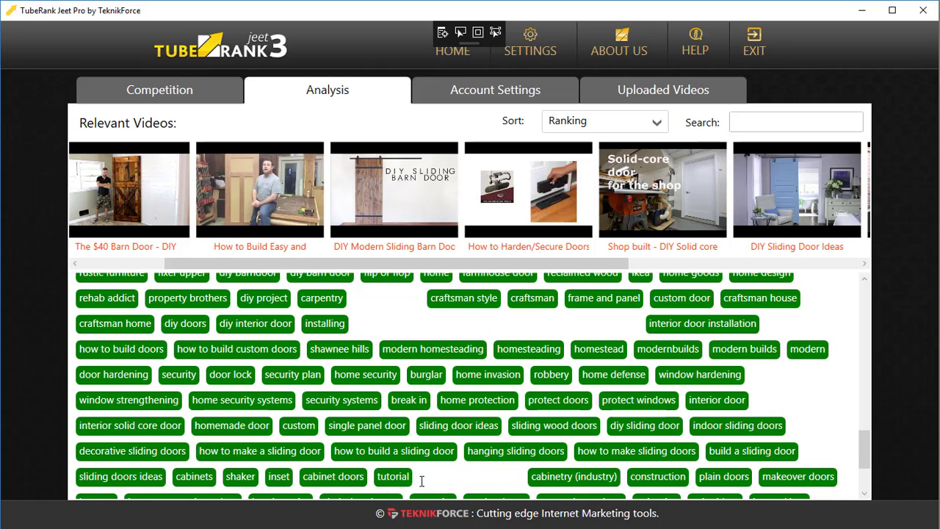
click(394, 451)
click(507, 450)
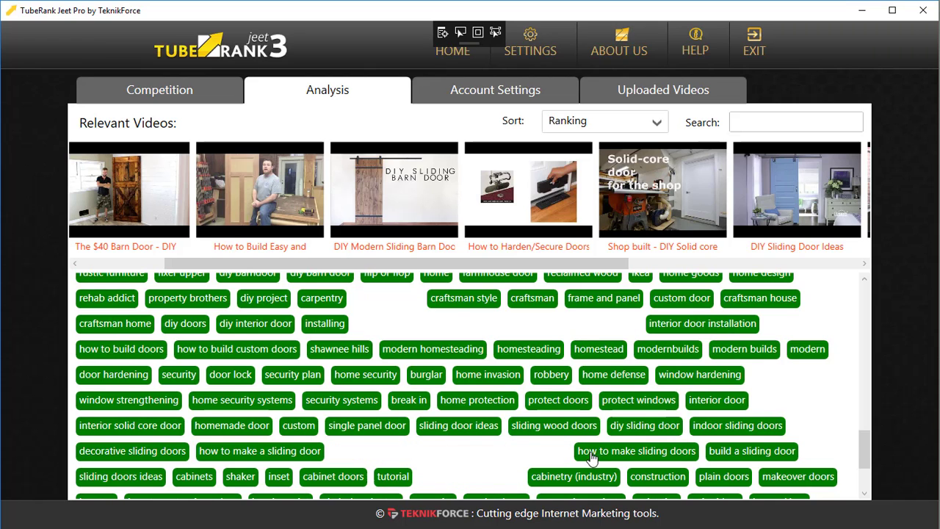
scroll(435, 451, up, 10)
- Review the Selected Tags, now including craftsman, farmhouse door, diy barn door, diy barndoor and fixer upper (381/500)
scroll(430, 450, up, 6)
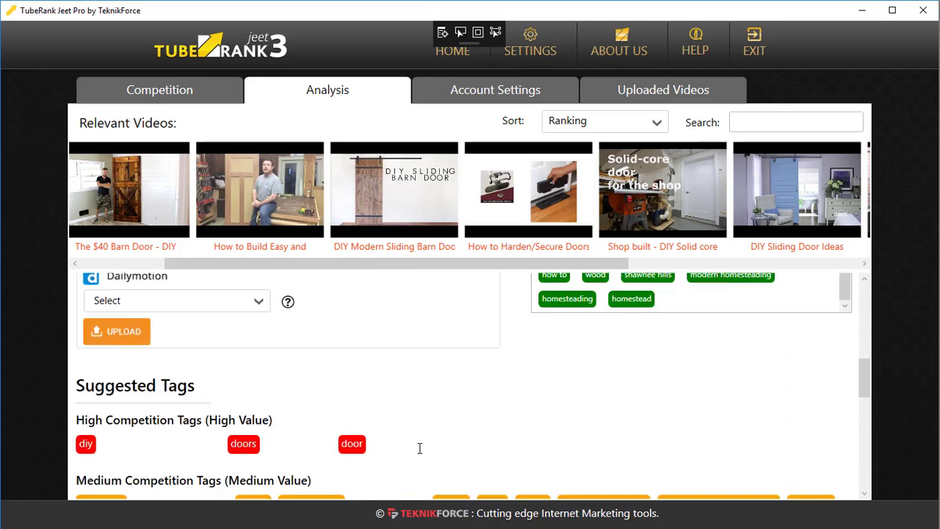
scroll(419, 449, up, 2)
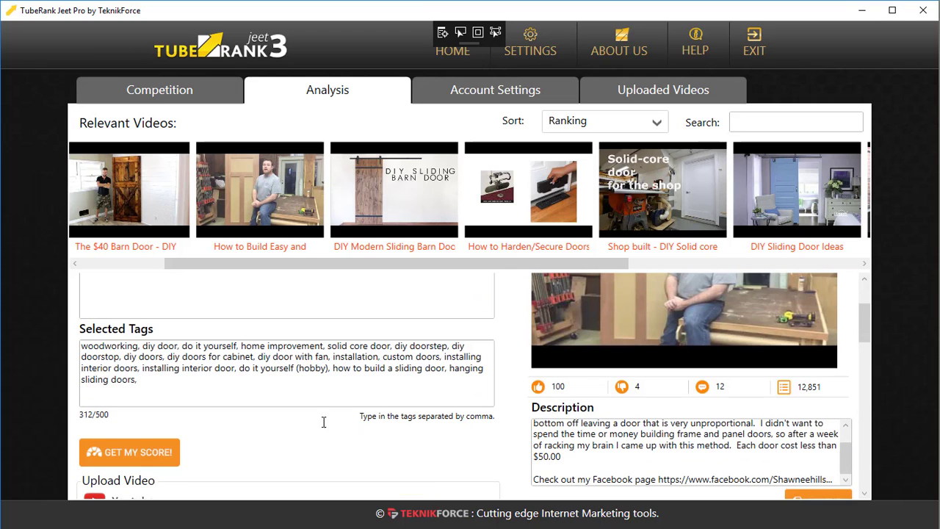
drag(218, 392, 62, 347)
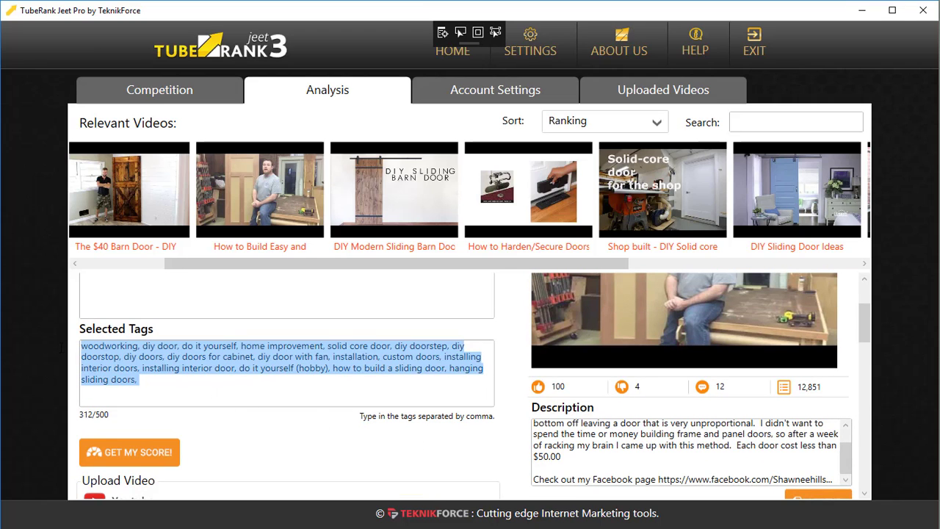
click(88, 413)
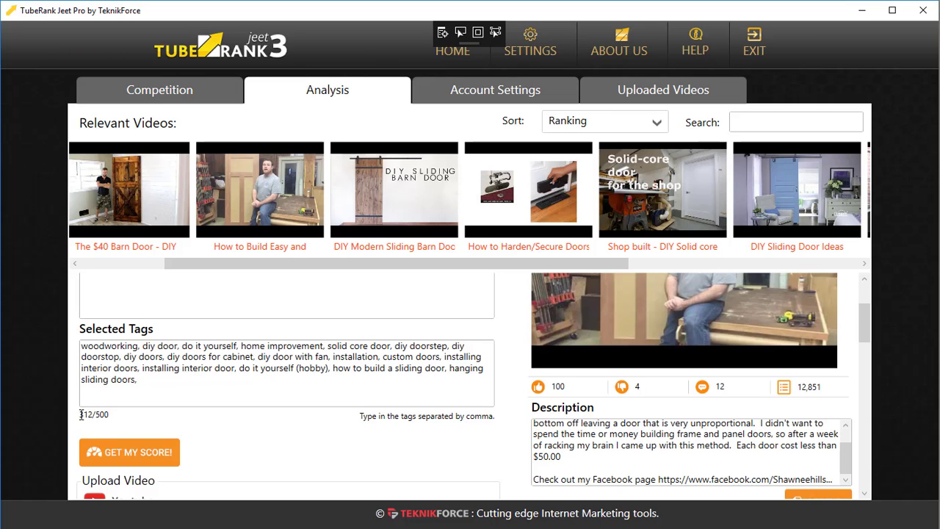
scroll(531, 404, down, 10)
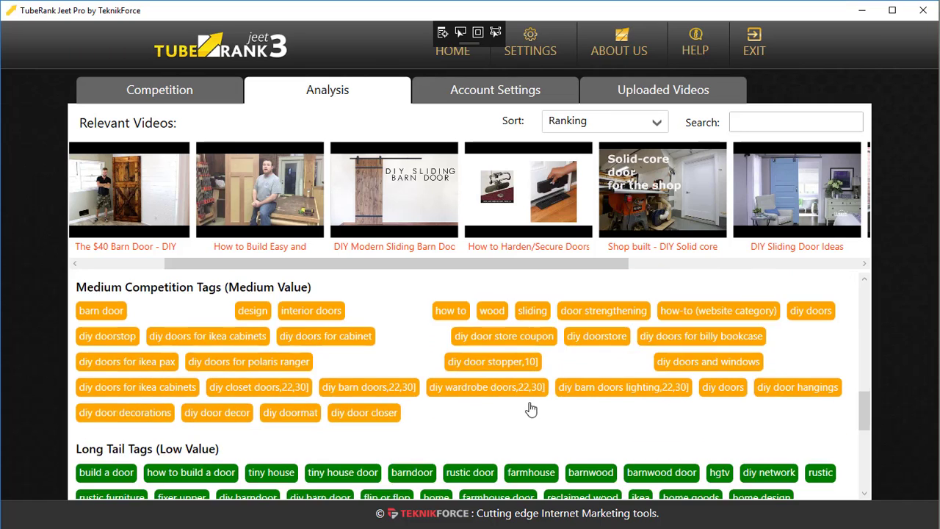
scroll(531, 410, down, 3)
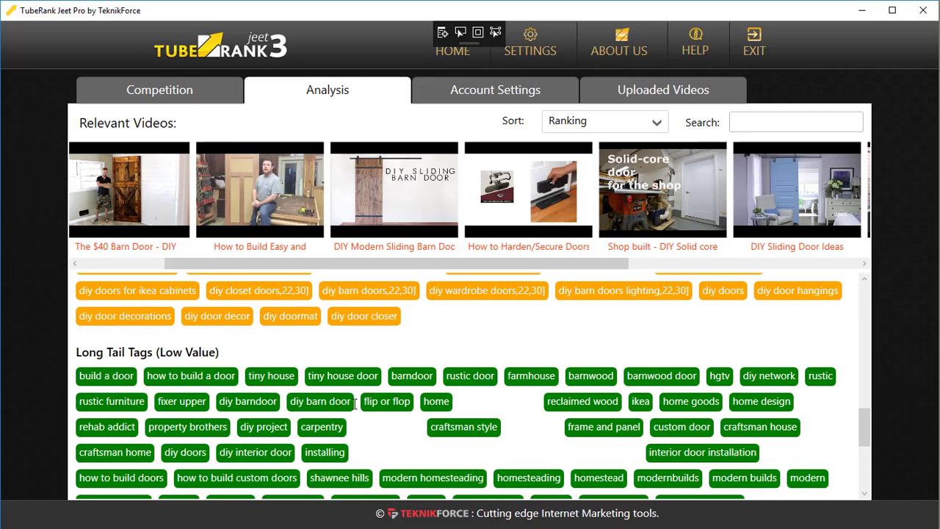
scroll(344, 420, up, 6)
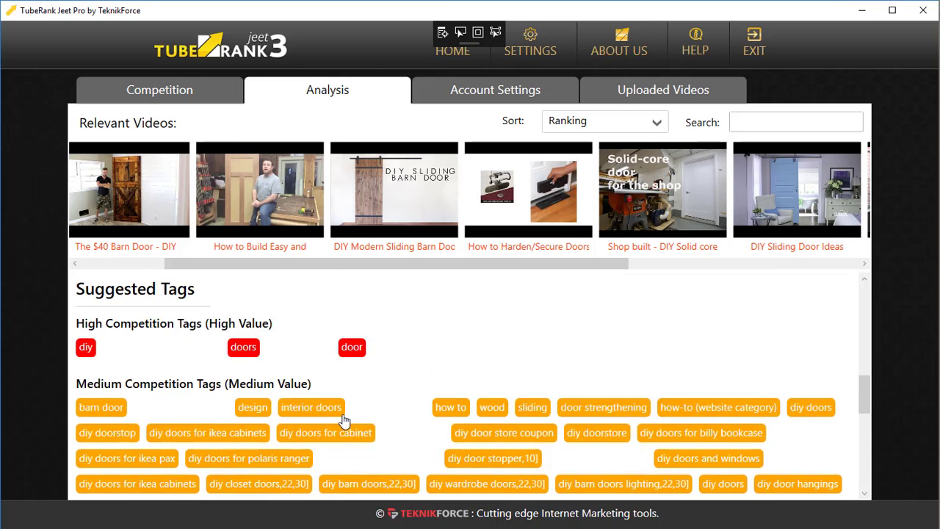
scroll(344, 420, up, 10)
scroll(110, 397, down, 2)
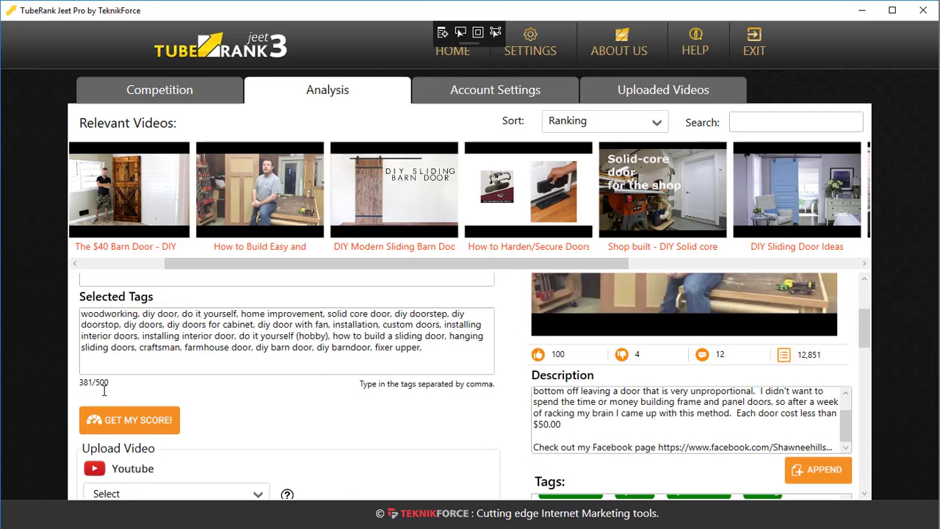
scroll(191, 385, up, 1)
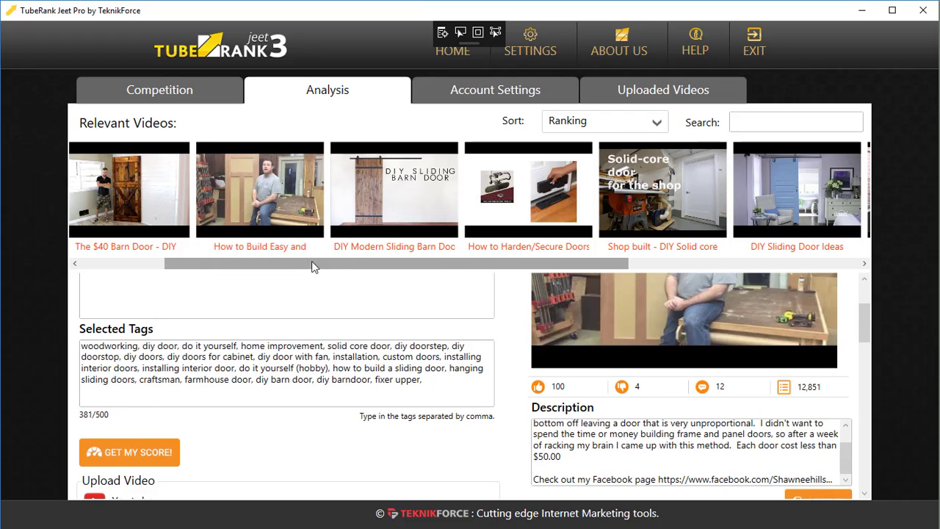
- Show the first and then the second competitor video's details
click(166, 230)
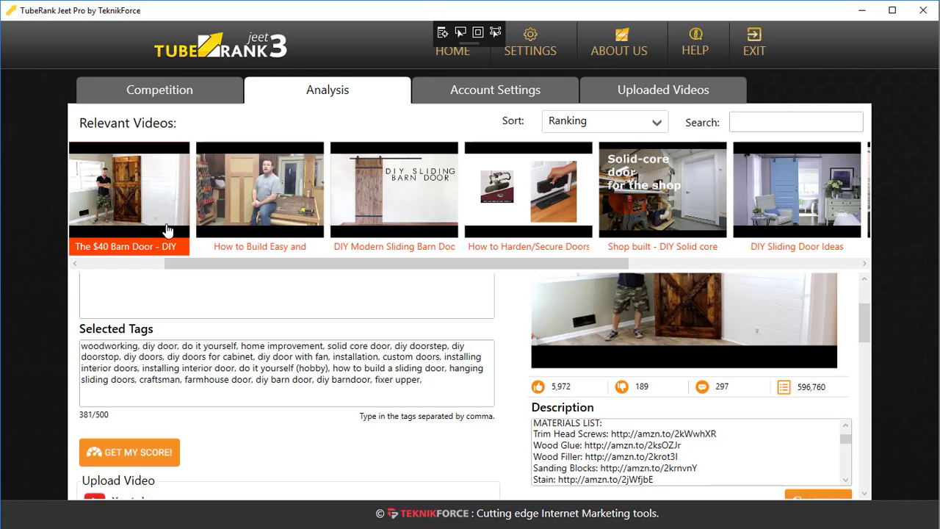
click(287, 221)
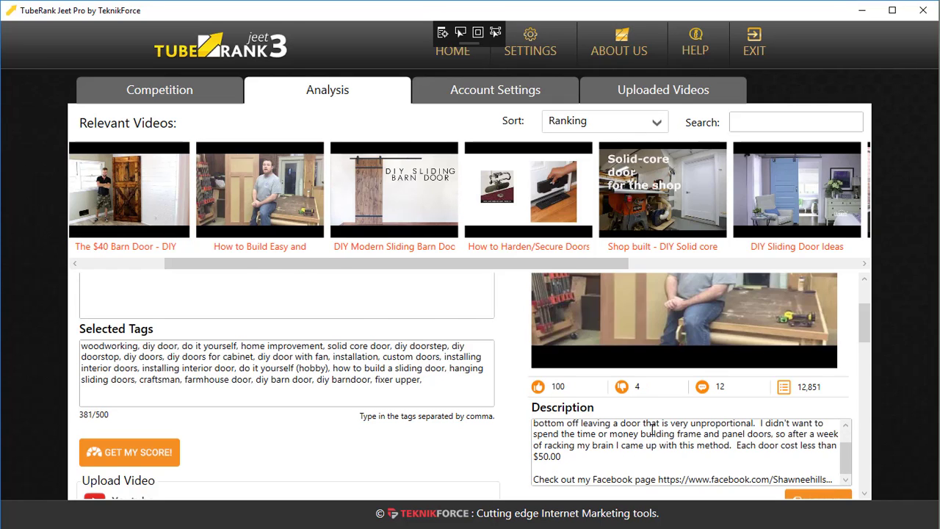
scroll(633, 446, down, 1)
scroll(782, 432, up, 1)
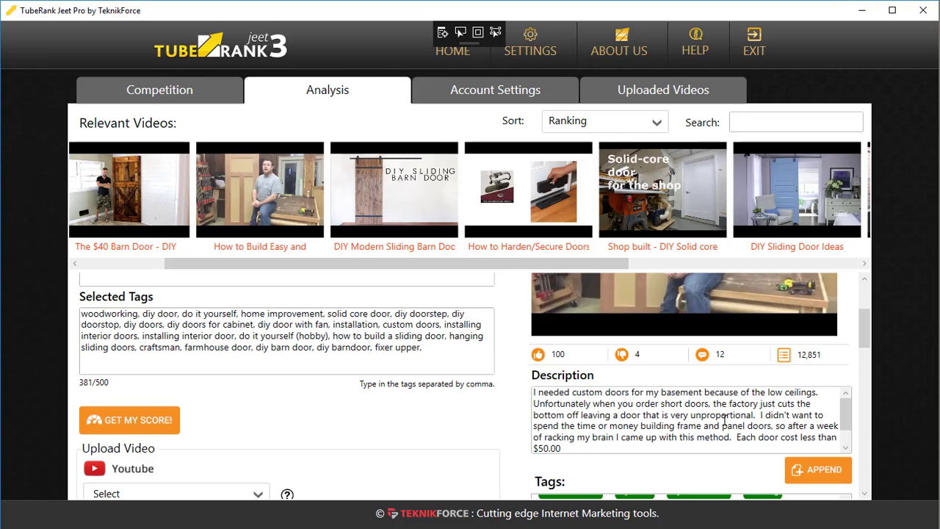
- Append the second video's first two description sentences to the new video's Description
drag(758, 415, 523, 395)
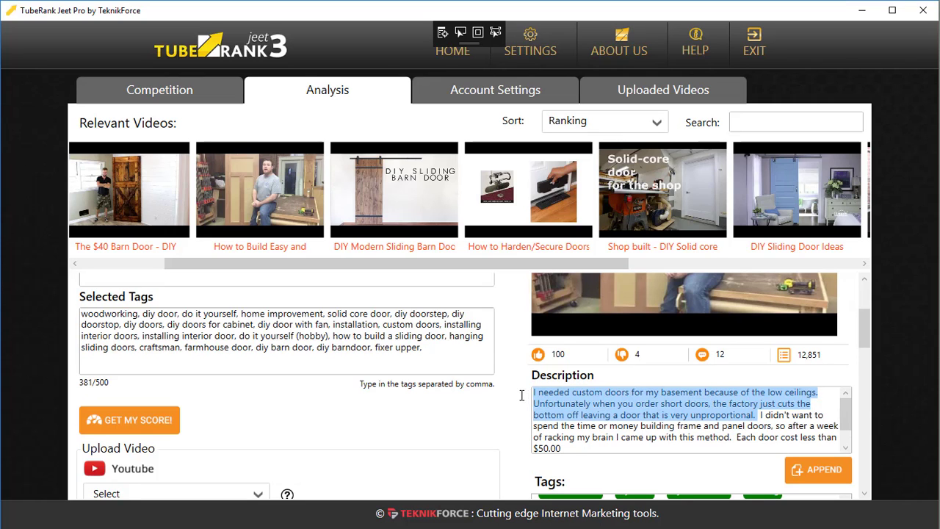
click(796, 464)
scroll(399, 418, up, 3)
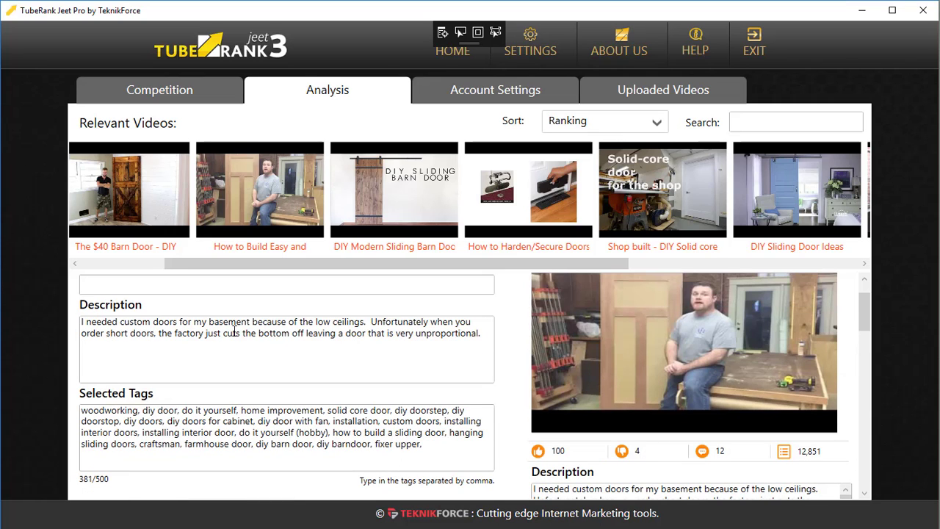
drag(81, 321, 448, 347)
scroll(643, 441, down, 4)
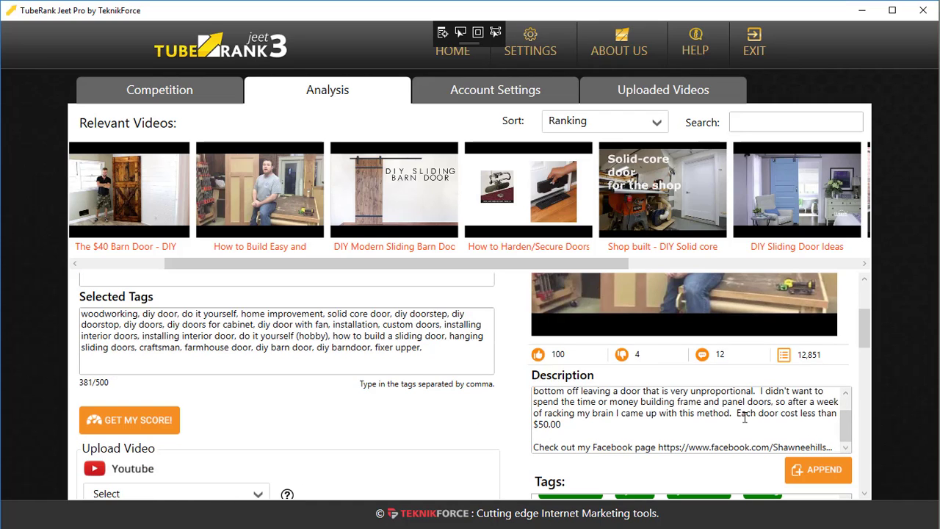
scroll(744, 417, down, 2)
- Compare the sliding barn door and How to Harden/Secure Doors competitor videos' details
click(413, 189)
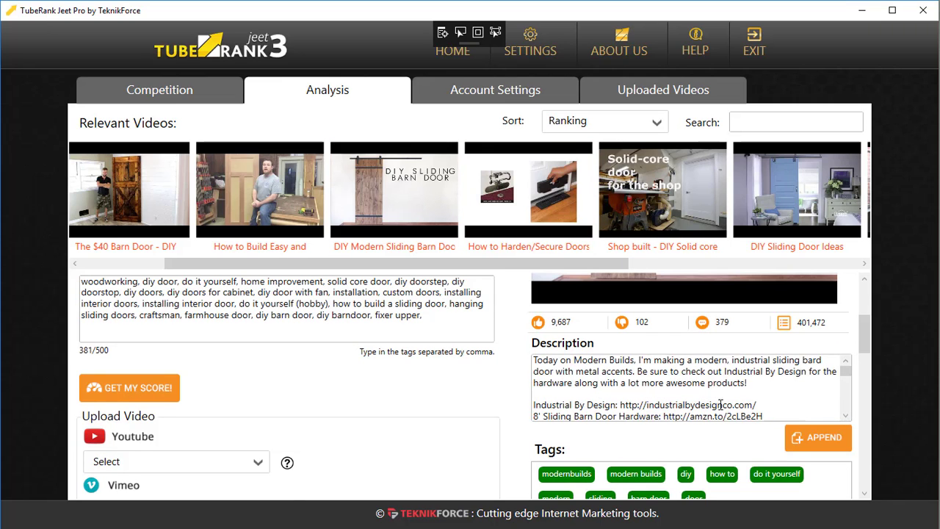
scroll(721, 404, down, 3)
scroll(768, 389, up, 5)
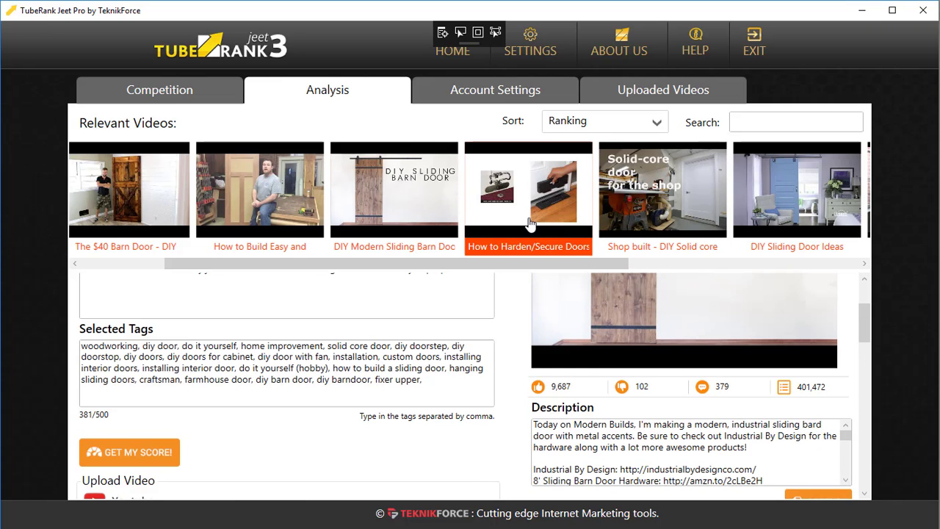
click(530, 224)
scroll(815, 441, down, 4)
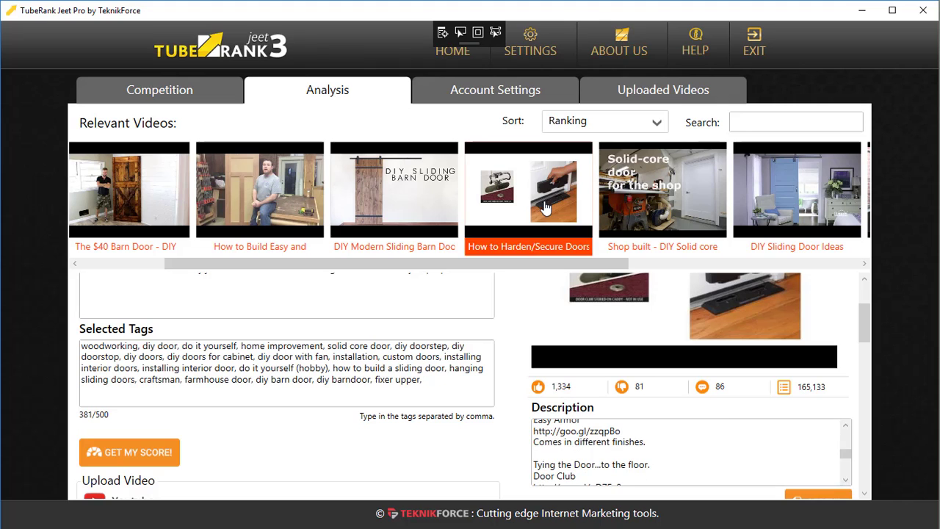
scroll(699, 418, down, 4)
scroll(700, 419, up, 4)
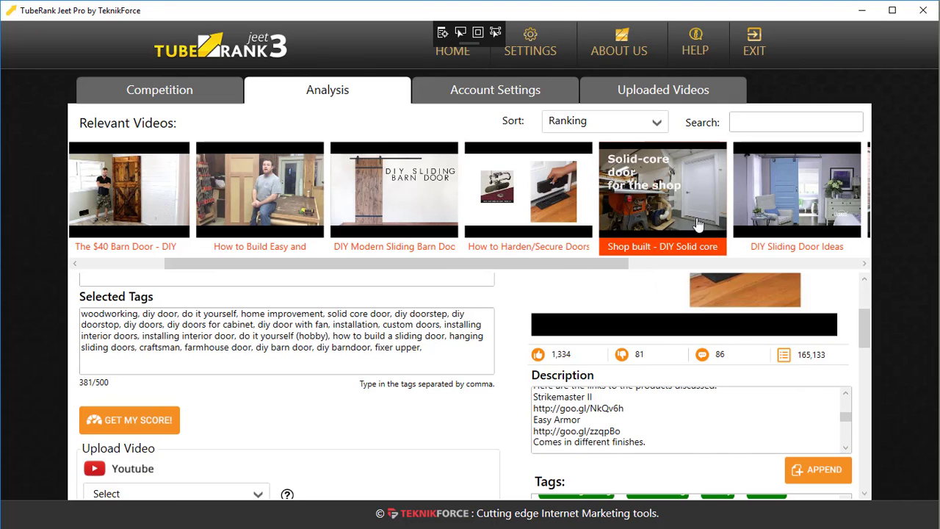
- Review the shop-built solid core door and DIY Sliding Door Ideas videos' details
click(697, 224)
scroll(777, 404, up, 5)
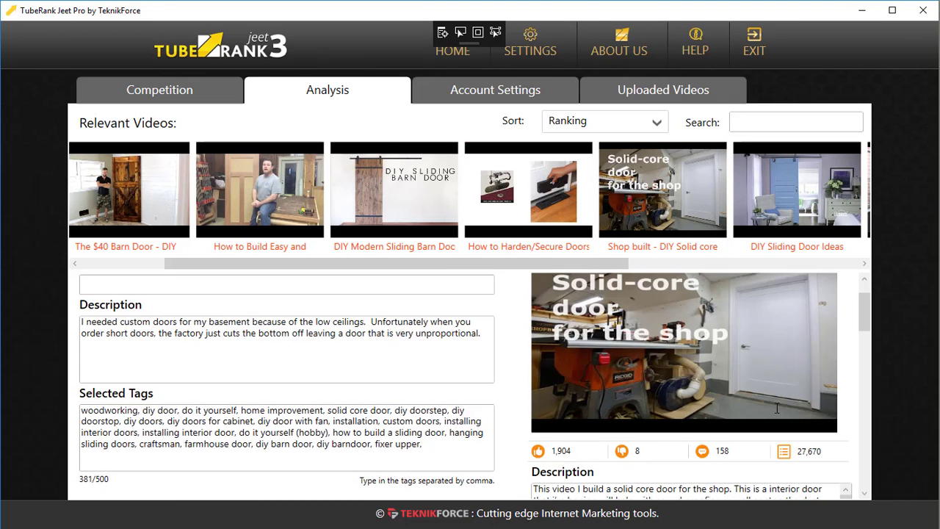
scroll(723, 396, down, 4)
scroll(723, 378, down, 5)
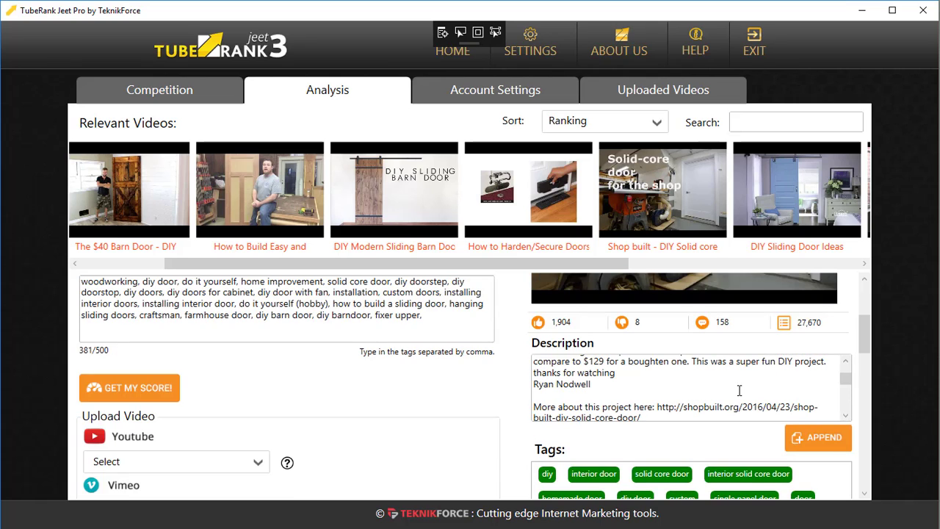
click(745, 229)
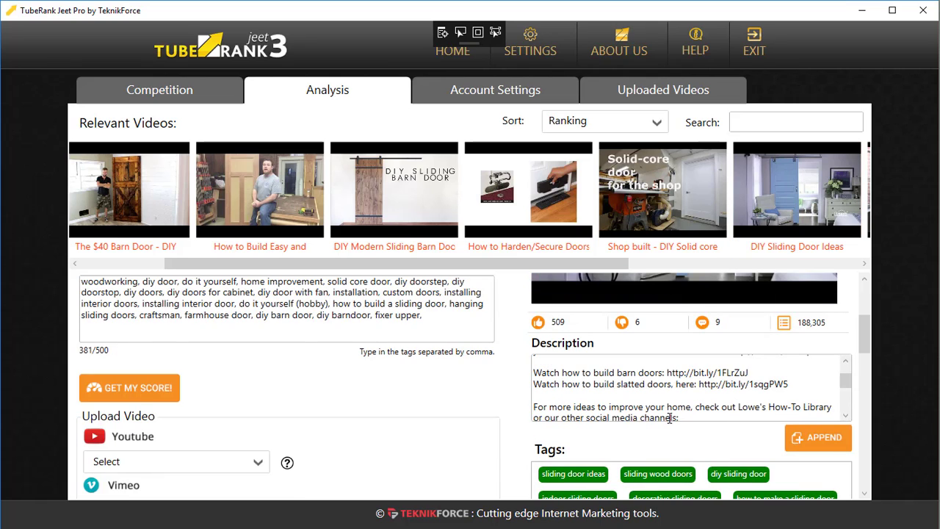
scroll(661, 406, up, 3)
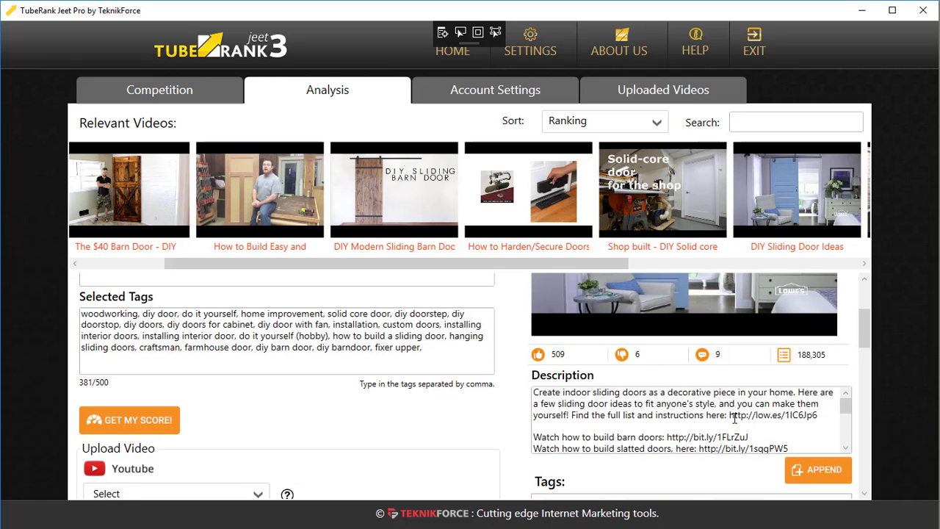
scroll(233, 357, down, 1)
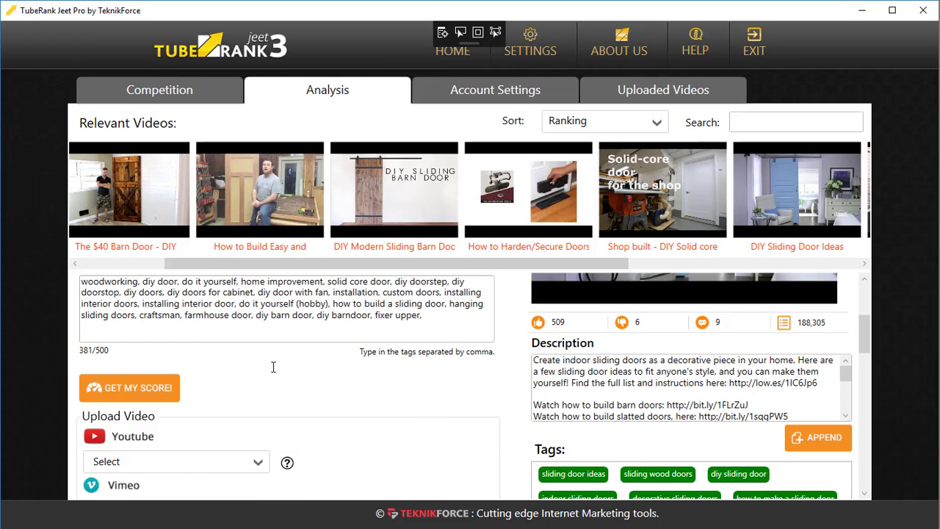
scroll(359, 386, up, 1)
scroll(439, 434, up, 4)
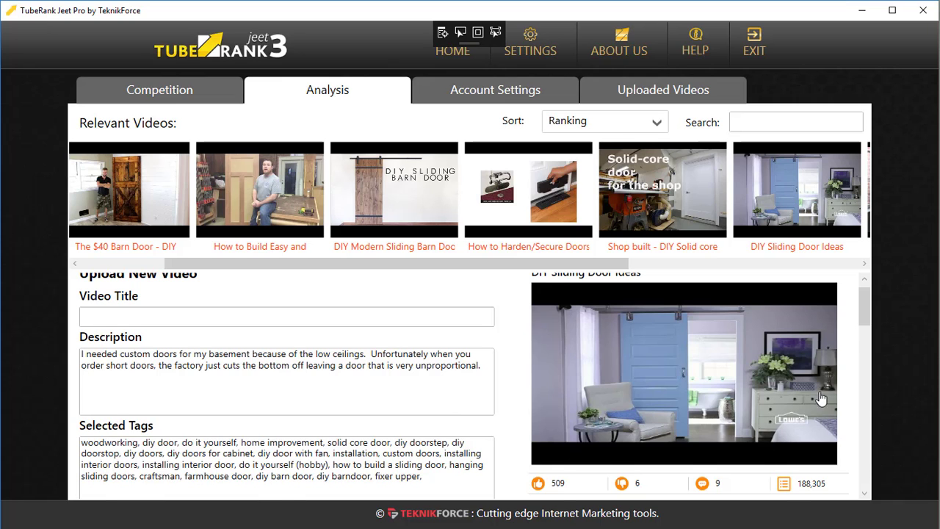
scroll(822, 400, down, 4)
- Preview the DIY Shaker Cabinet Doors competitor video's details
drag(614, 266, 744, 267)
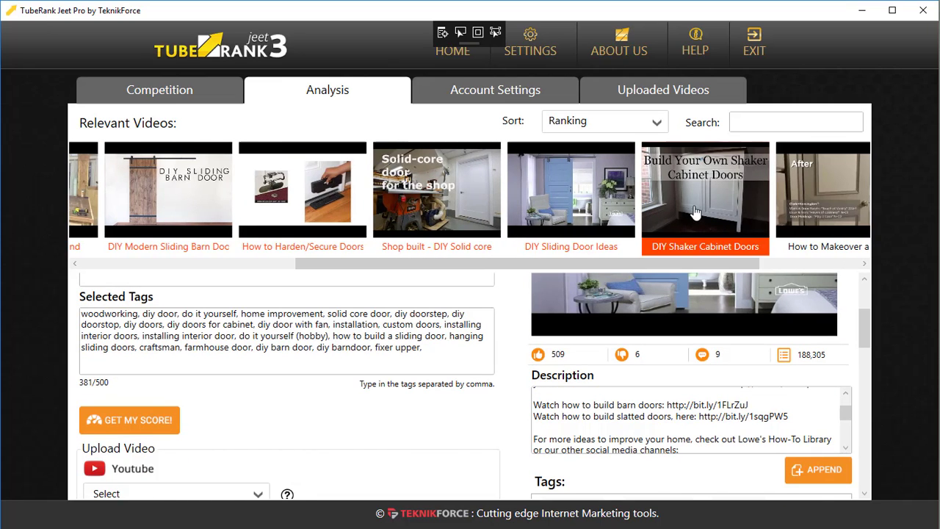
click(719, 229)
scroll(852, 433, down, 2)
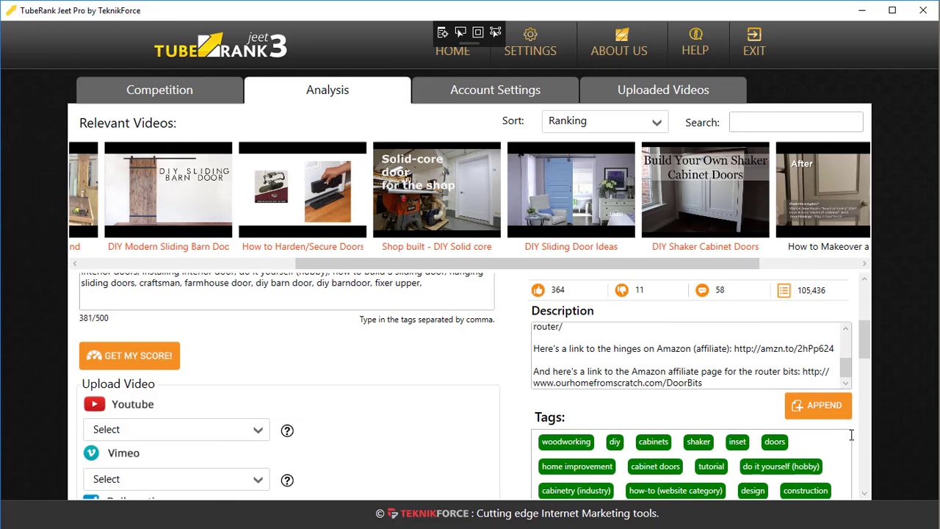
scroll(424, 409, up, 2)
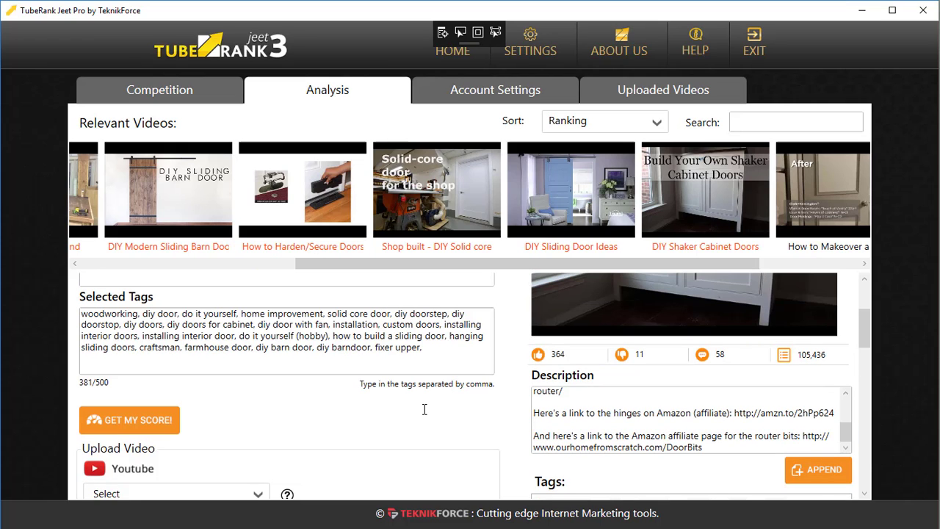
scroll(424, 409, down, 6)
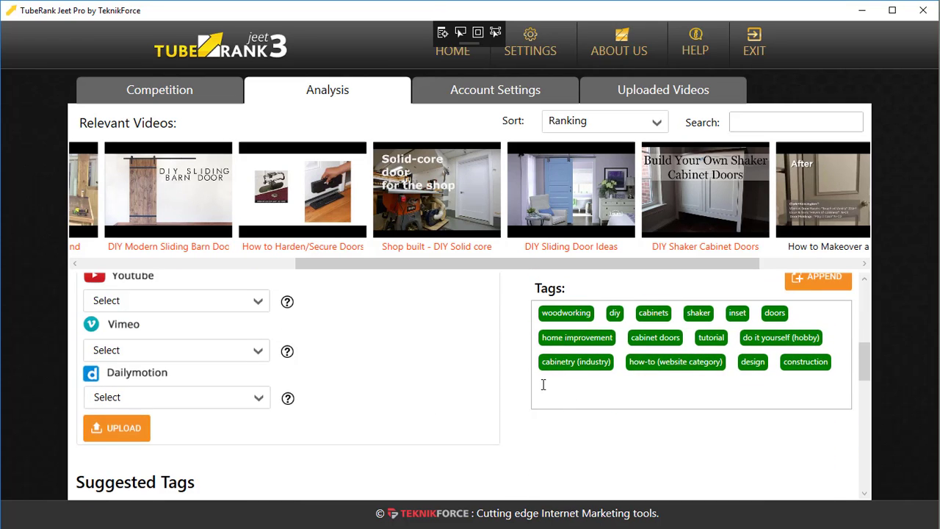
- Add home improvement, cabinet doors, inset, doors, shaker, do it yourself (hobby) and tutorial to Selected Tags
drag(535, 340, 734, 339)
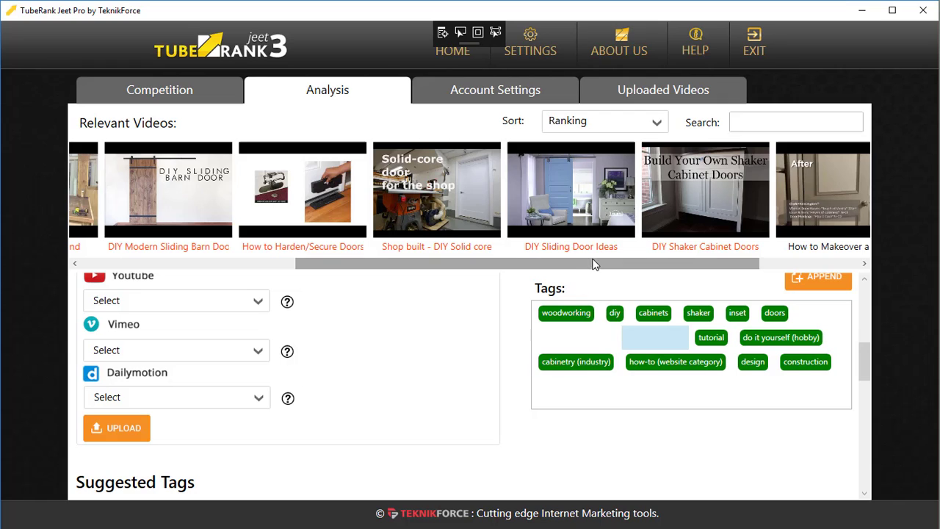
drag(594, 262, 691, 254)
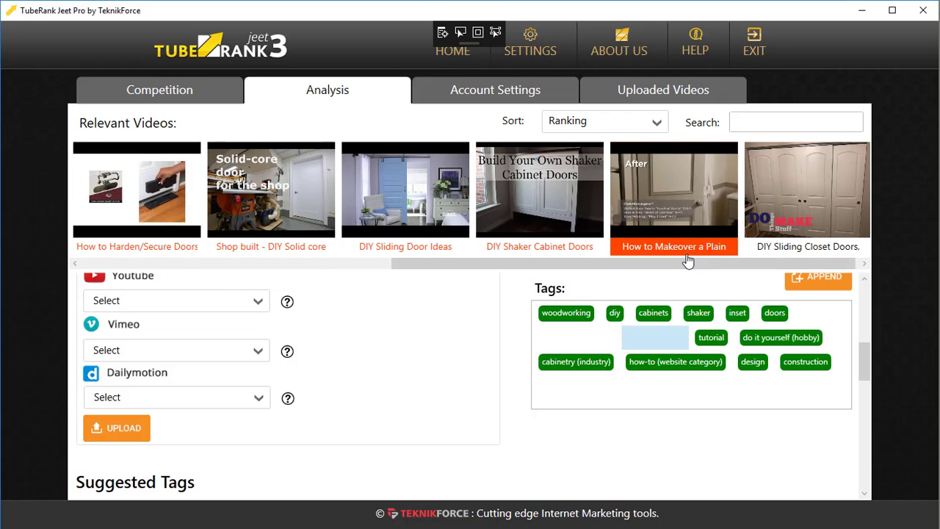
click(700, 314)
click(772, 338)
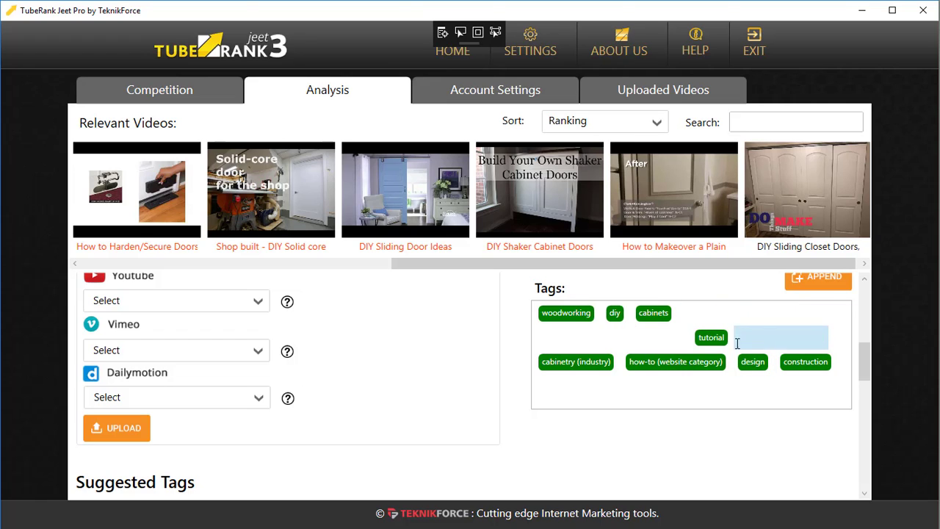
click(705, 339)
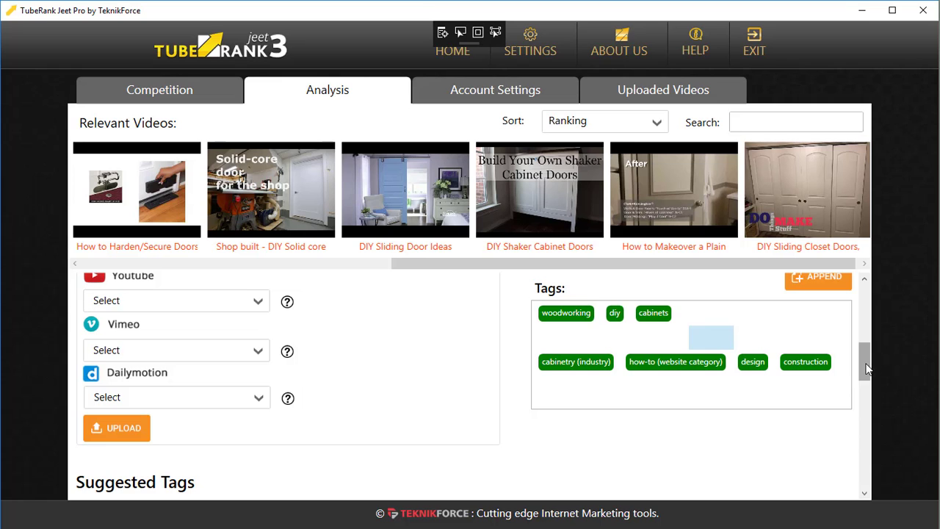
drag(866, 369, 865, 313)
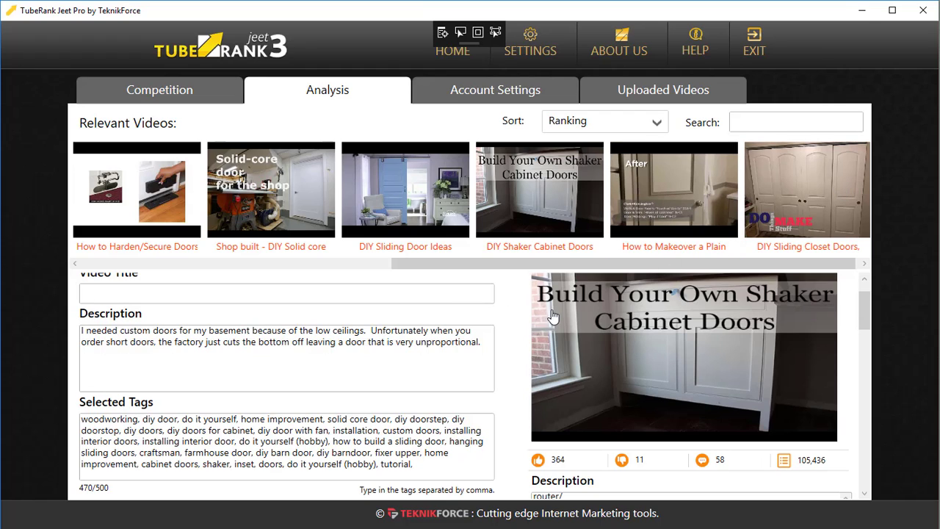
- Score the current video details with GET MY SCORE, getting 38%, and review the improvement tips
scroll(190, 409, down, 3)
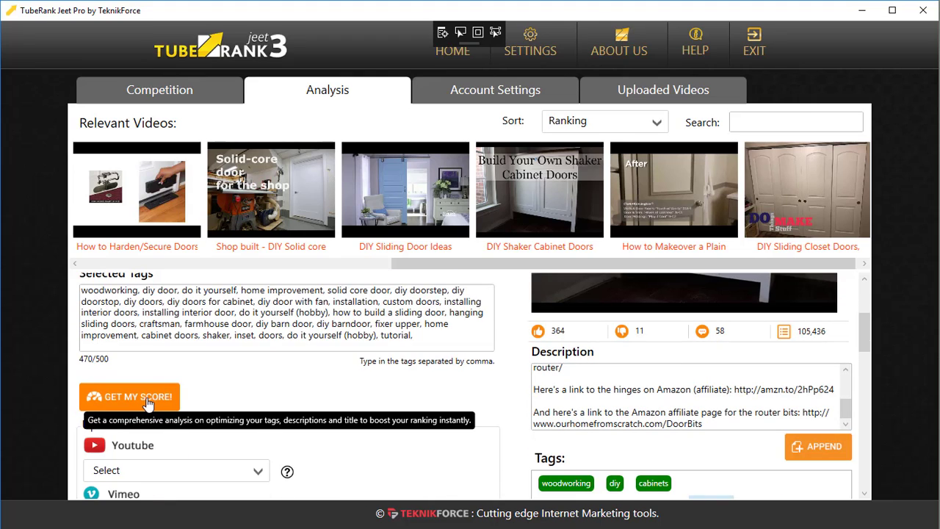
click(146, 403)
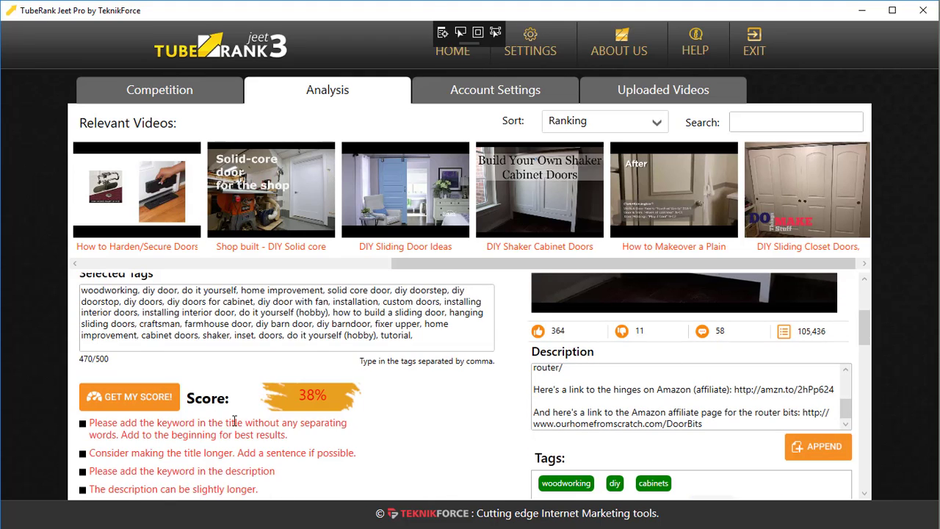
scroll(281, 417, down, 1)
scroll(279, 415, down, 1)
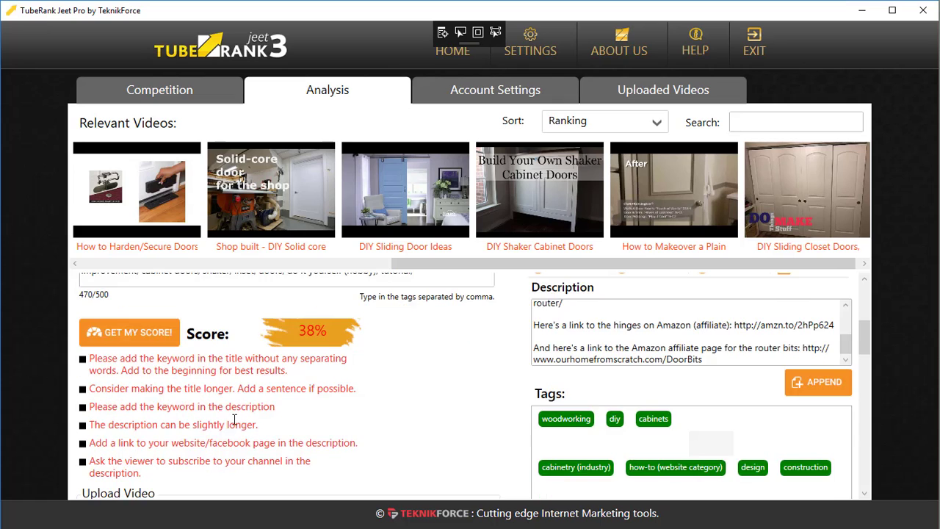
scroll(264, 420, up, 4)
scroll(249, 426, down, 2)
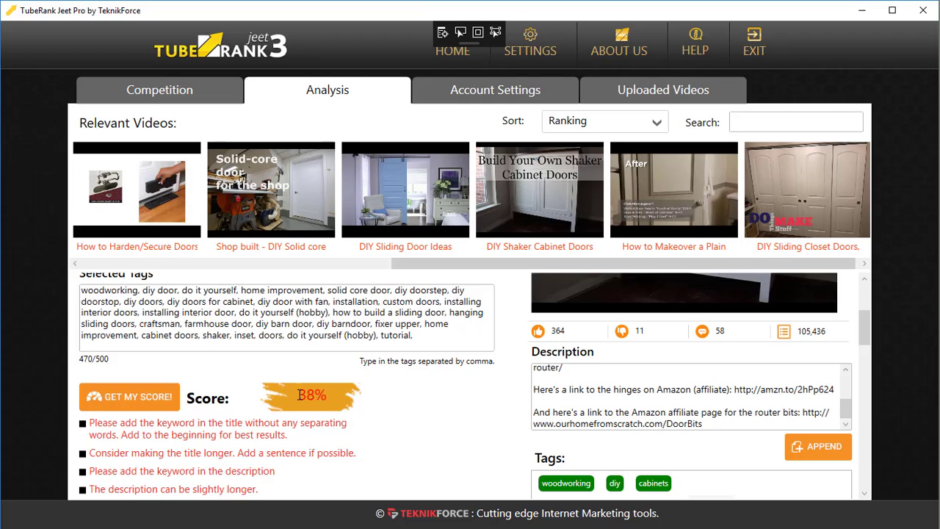
scroll(300, 395, down, 2)
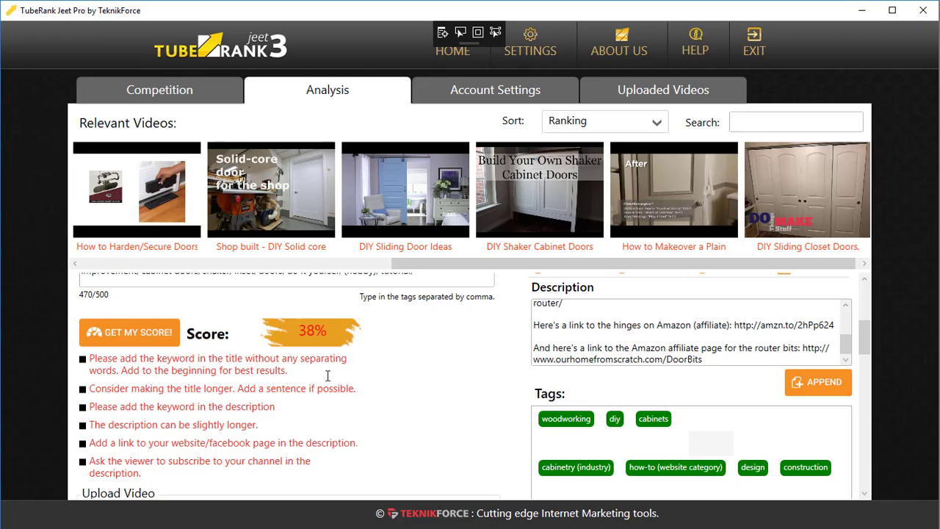
scroll(327, 376, up, 5)
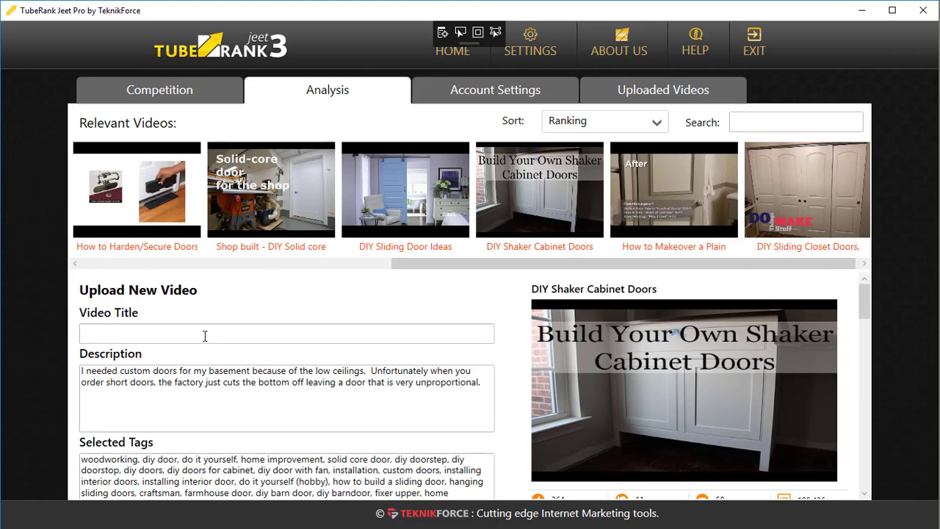
- Title the video 'DIY Doors' and rescore it, raising the score to 64%
text(DIY Doors,)
key(BackSpace)
key(BackSpace)
scroll(205, 336, down, 5)
click(147, 345)
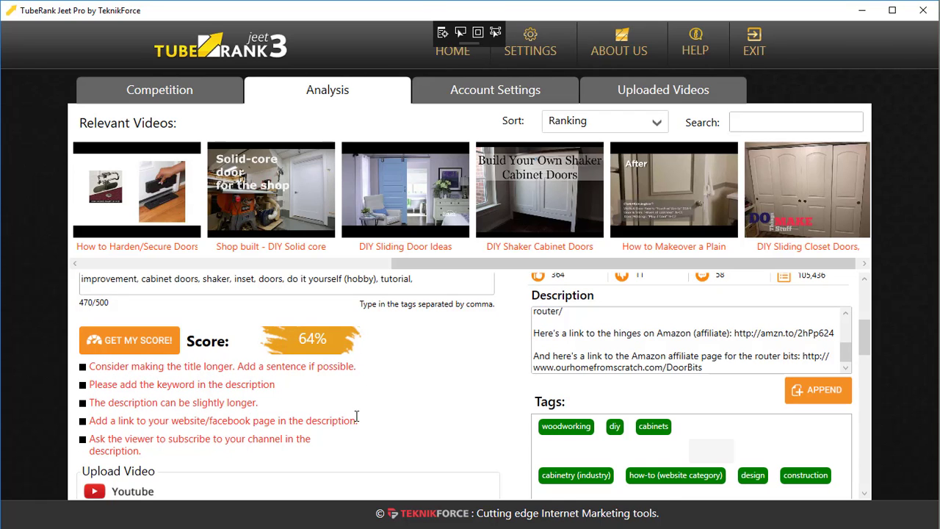
scroll(501, 453, up, 3)
scroll(501, 454, up, 2)
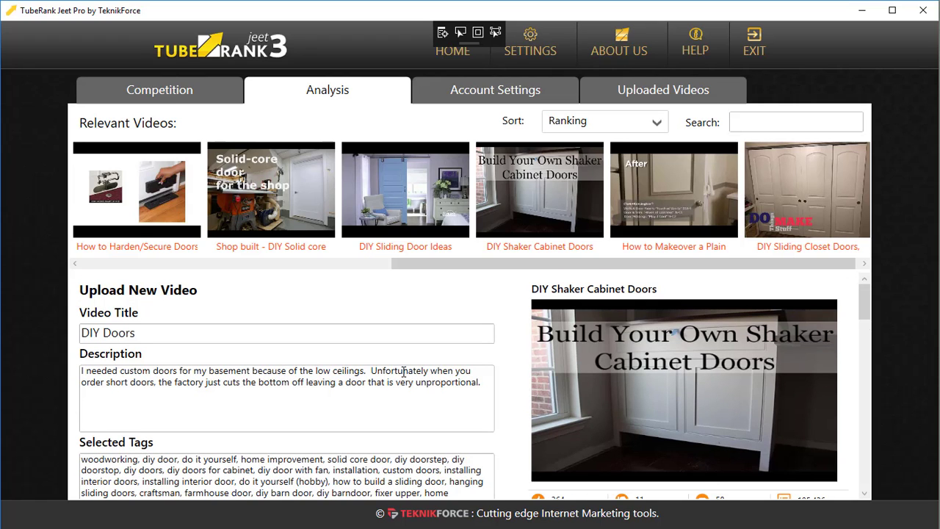
scroll(405, 373, down, 6)
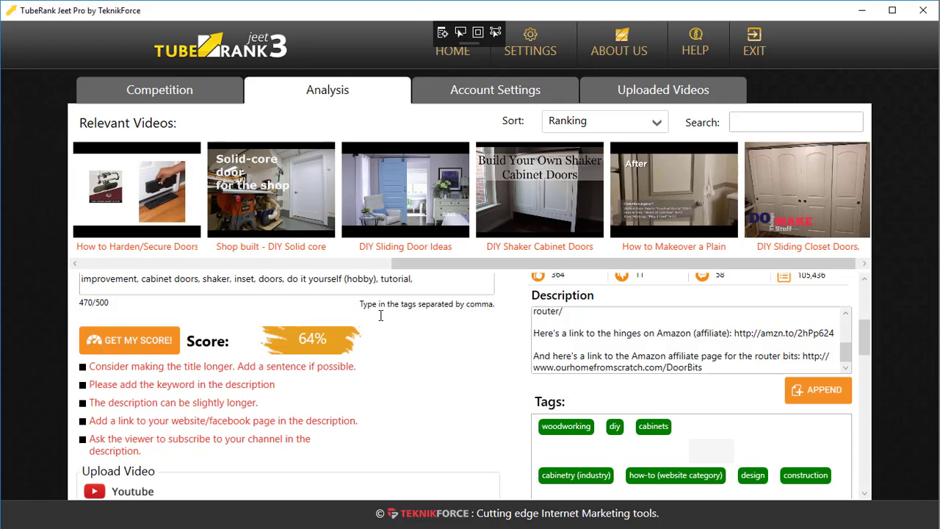
scroll(390, 353, down, 1)
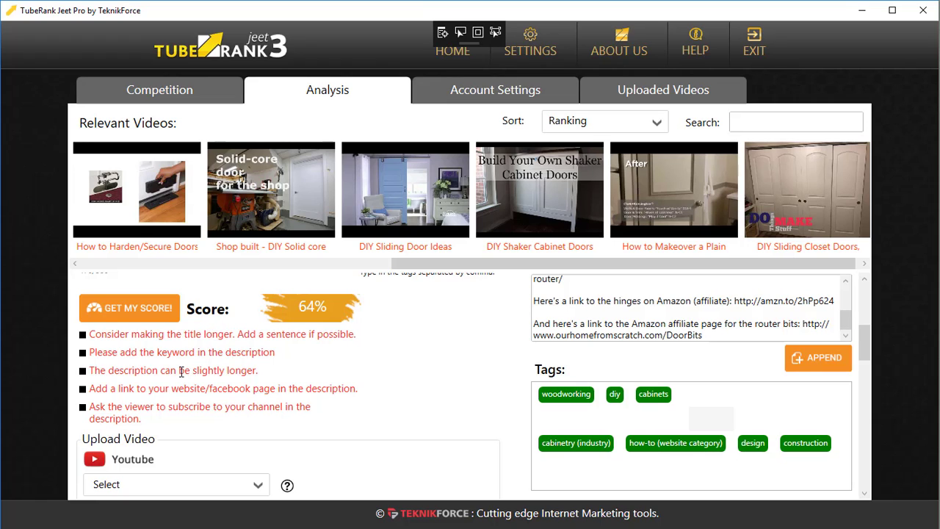
scroll(181, 371, down, 3)
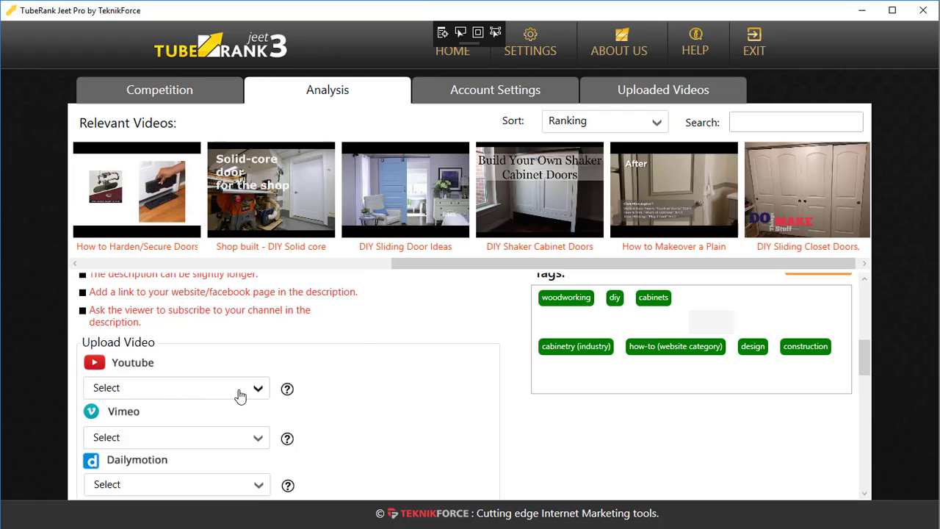
click(257, 390)
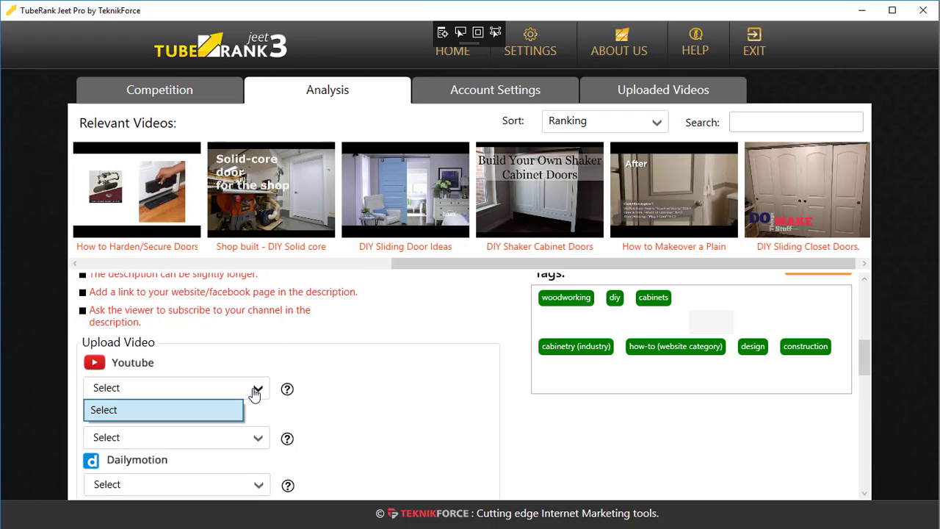
click(254, 394)
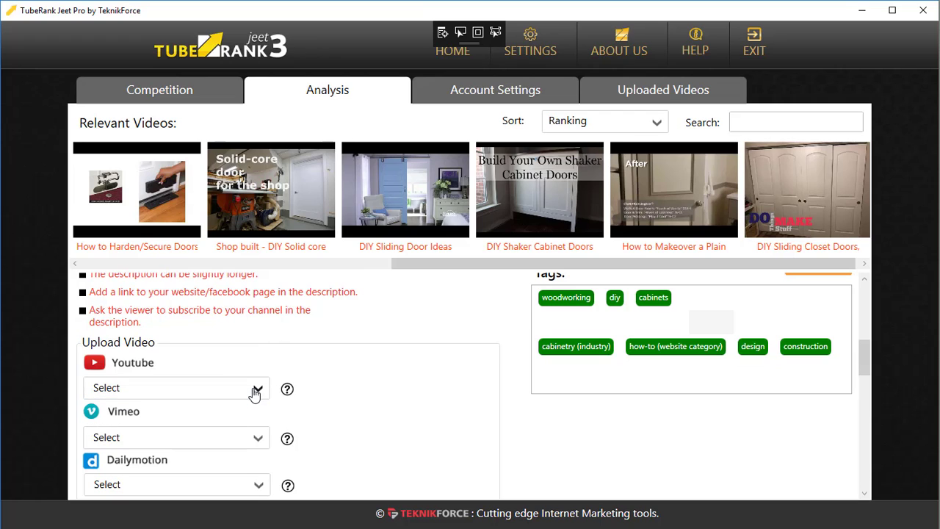
click(497, 94)
click(312, 93)
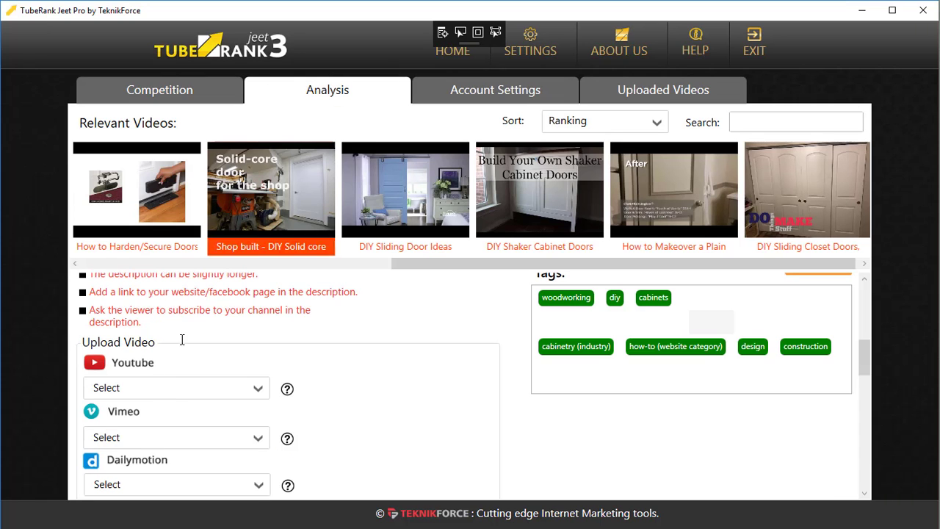
click(179, 388)
click(173, 411)
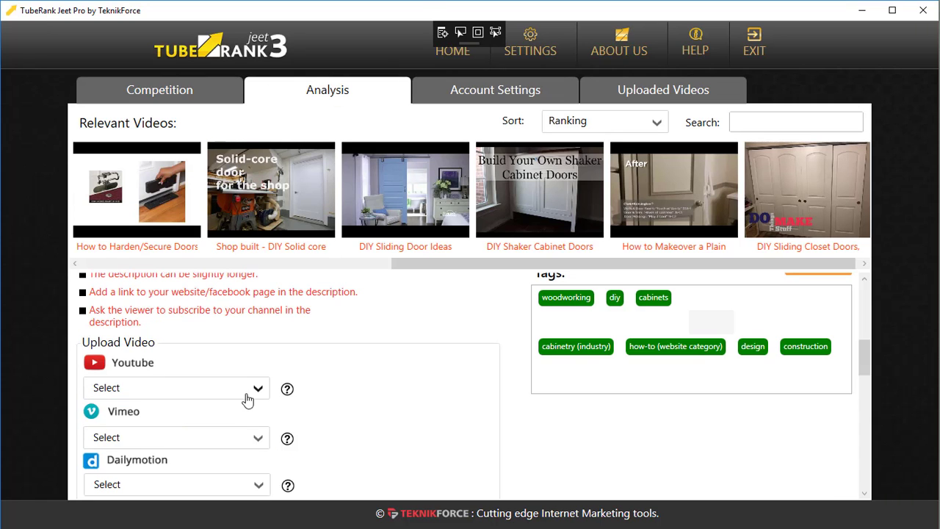
scroll(334, 412, down, 3)
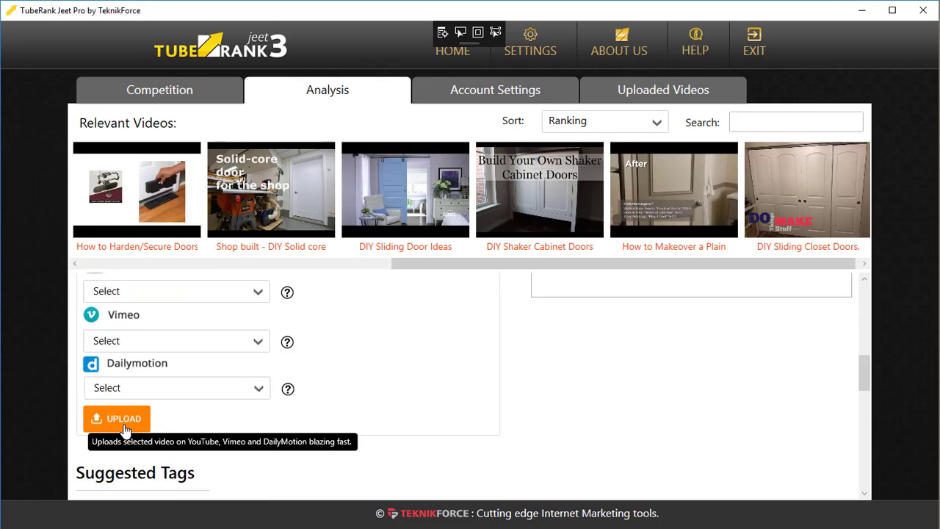
scroll(293, 437, up, 1)
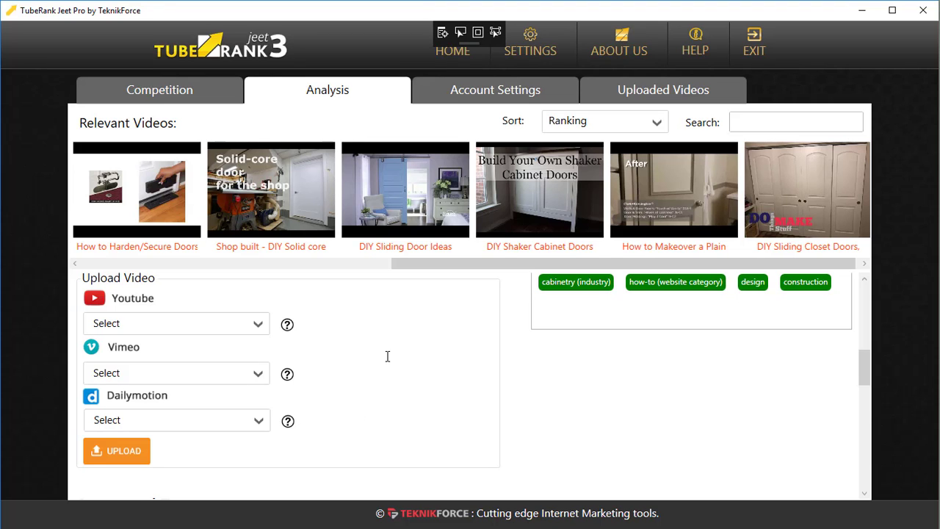
scroll(359, 384, up, 3)
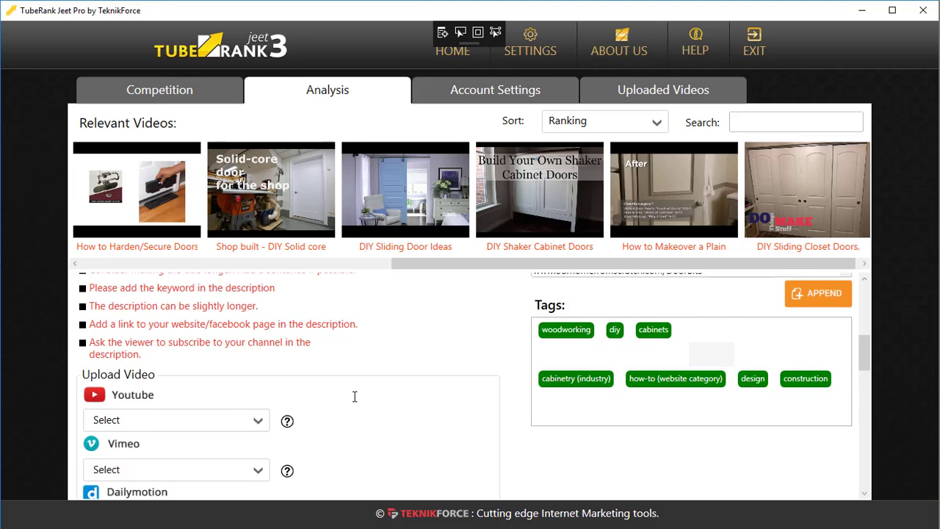
scroll(355, 396, up, 10)
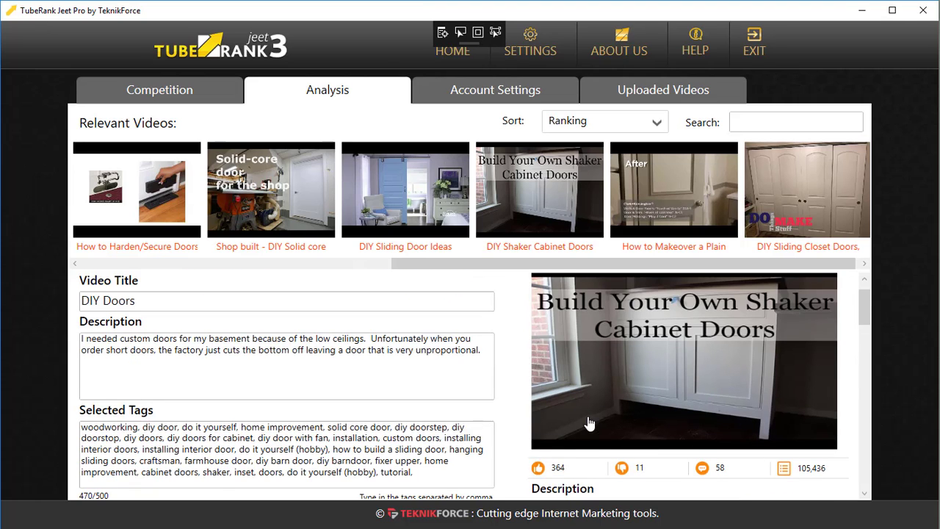
scroll(301, 338, down, 8)
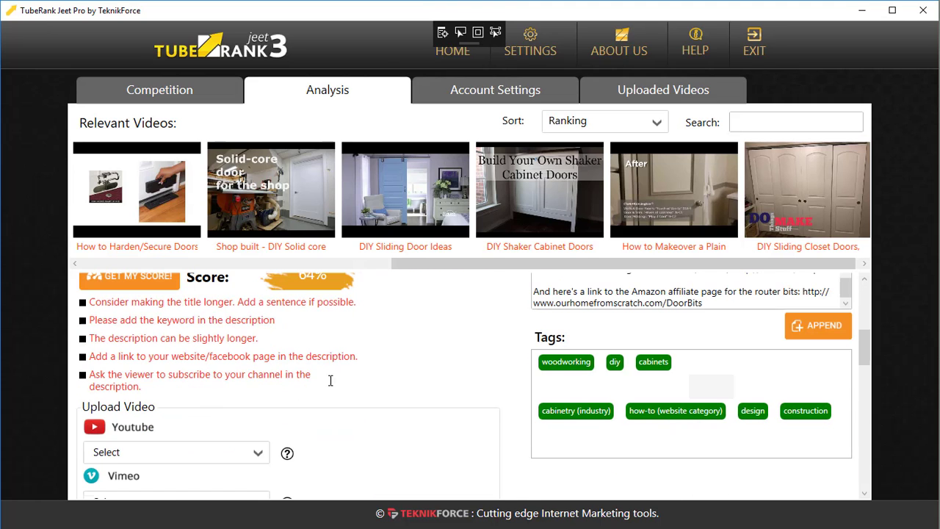
scroll(303, 406, down, 2)
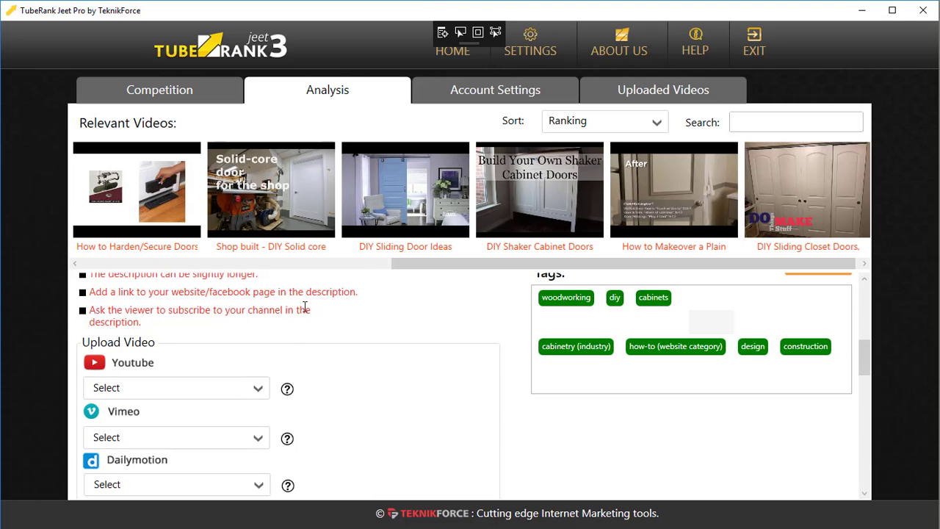
scroll(311, 372, down, 6)
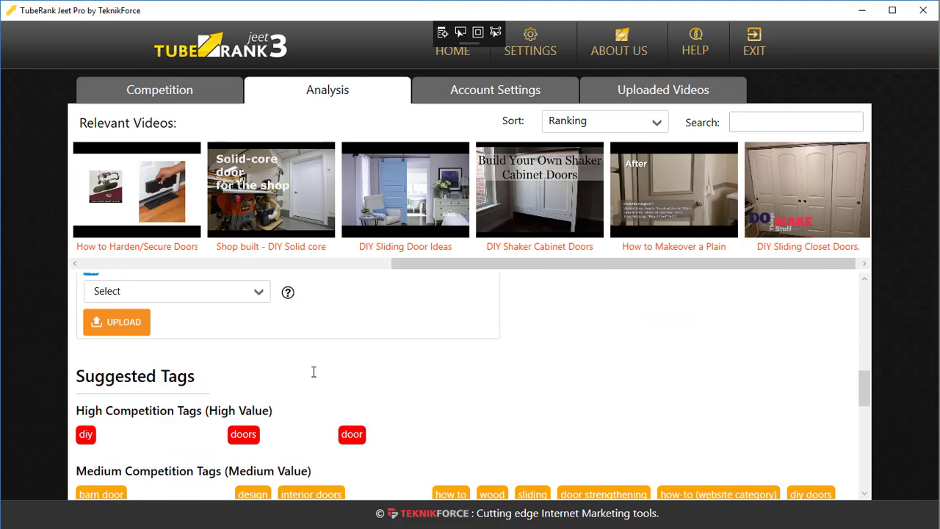
scroll(314, 373, down, 1)
scroll(587, 389, up, 12)
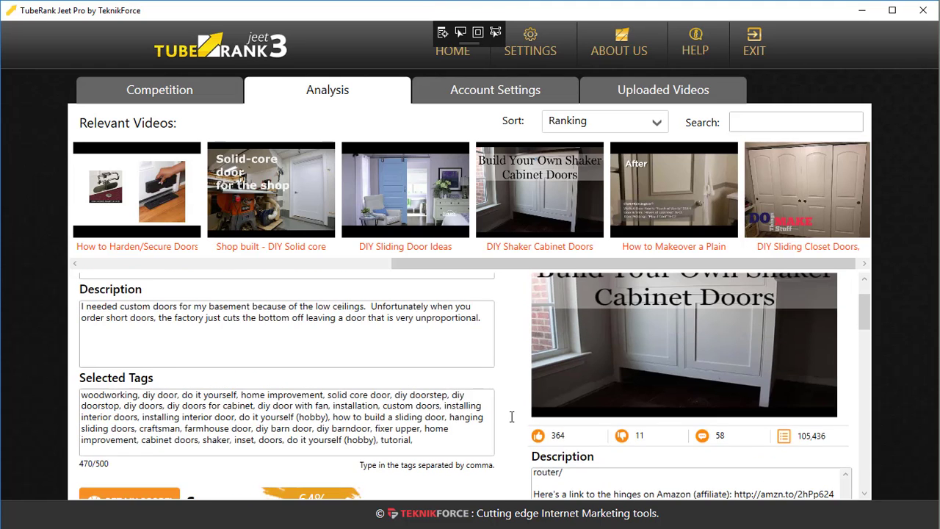